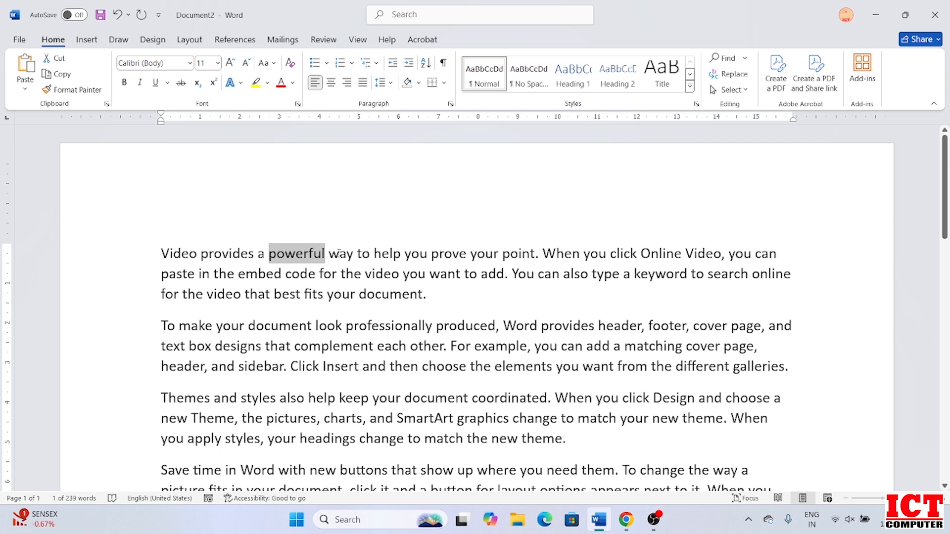
{"action": "left_click", "coordinate": [354, 272]}
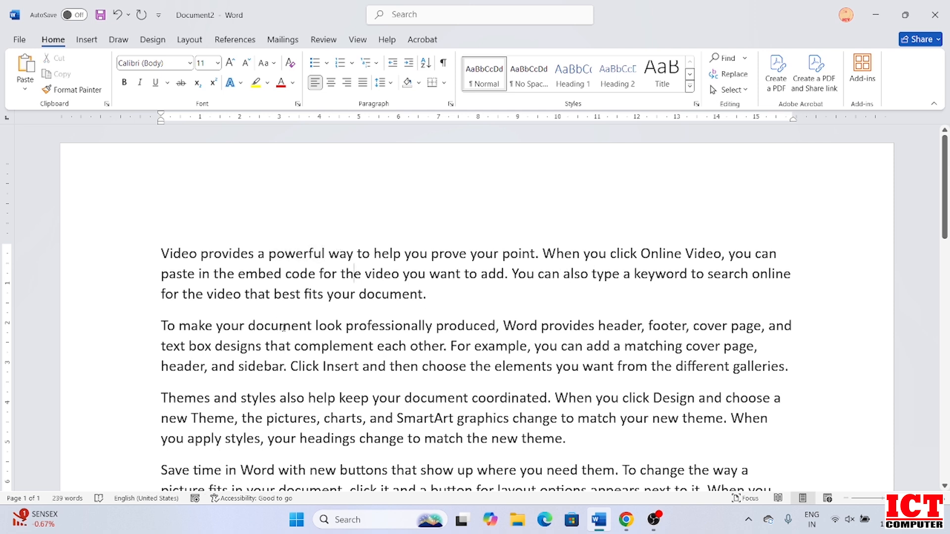
{"action": "double_click", "coordinate": [259, 273]}
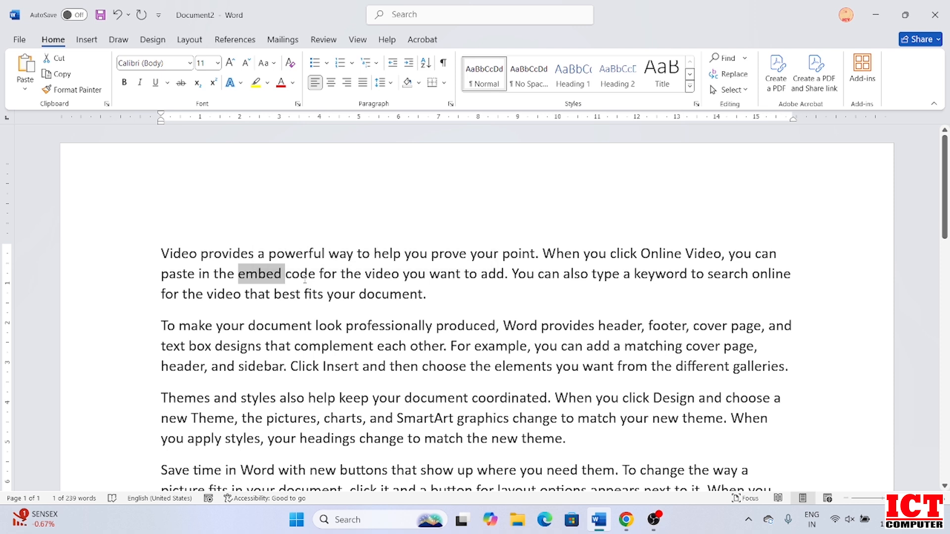
{"action": "left_click", "coordinate": [305, 276]}
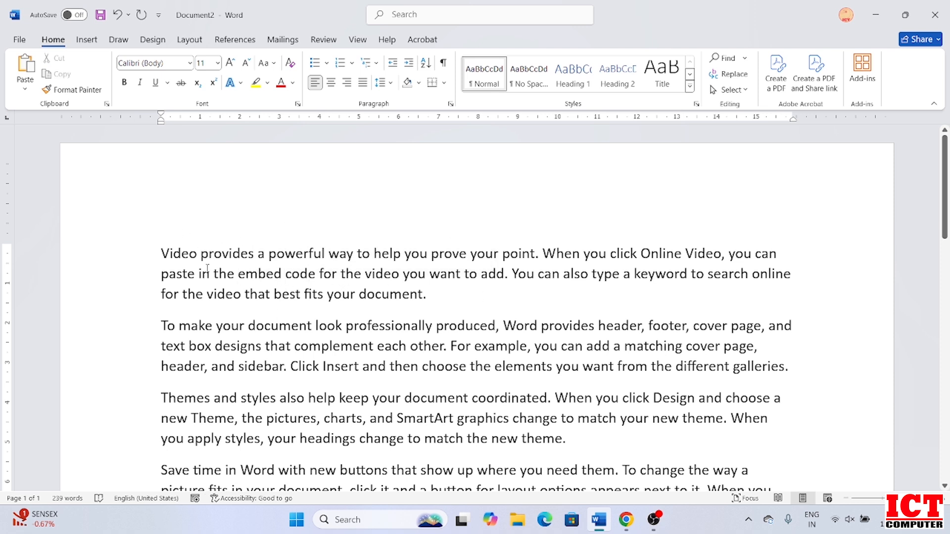
{"action": "left_click_drag", "start_coordinate": [161, 253], "coordinate": [427, 296]}
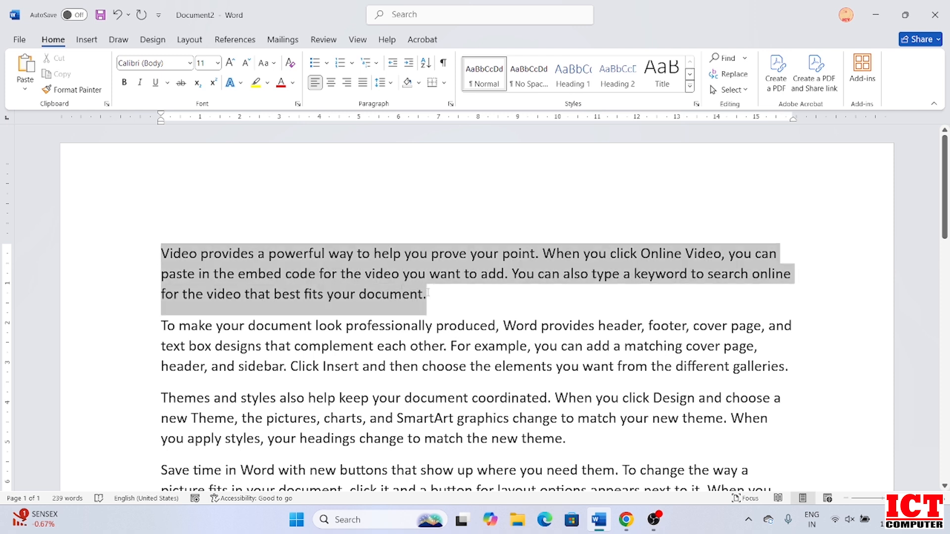
{"action": "left_click", "coordinate": [366, 274]}
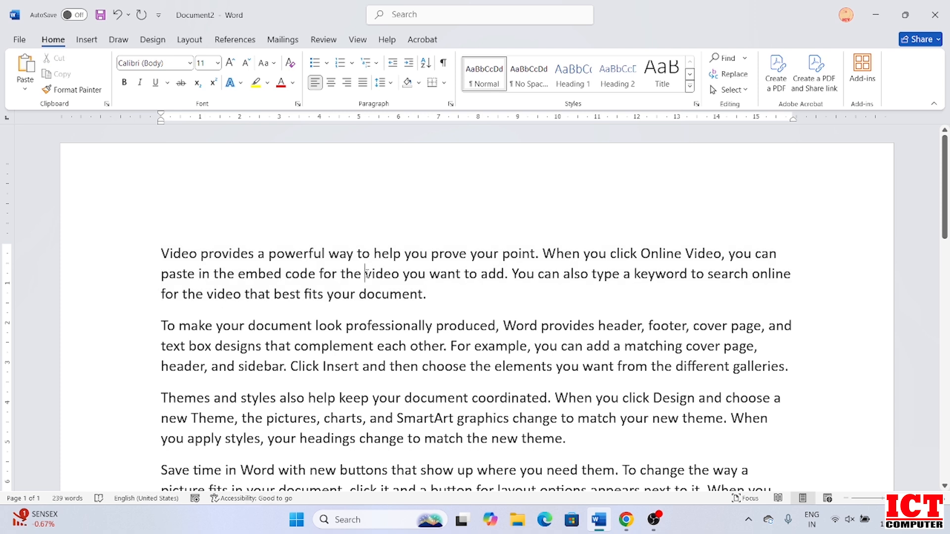
{"action": "left_click_drag", "start_coordinate": [162, 252], "coordinate": [427, 295]}
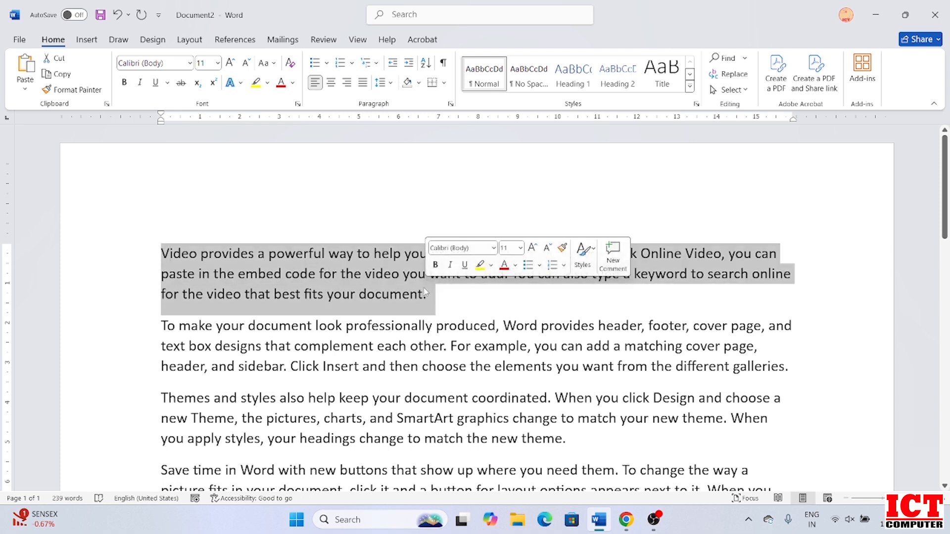
{"action": "left_click", "coordinate": [376, 273]}
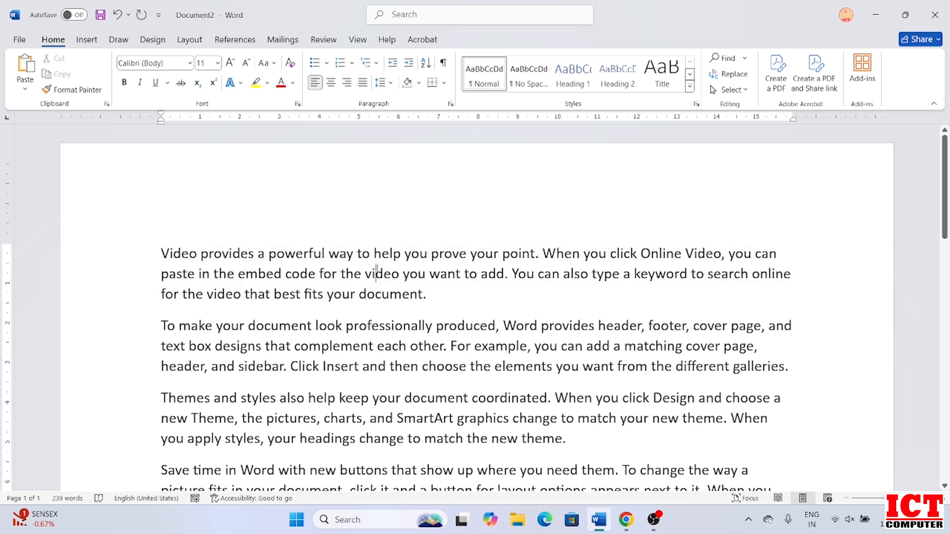
{"action": "left_click", "coordinate": [365, 273]}
{"action": "double_click", "coordinate": [367, 273]}
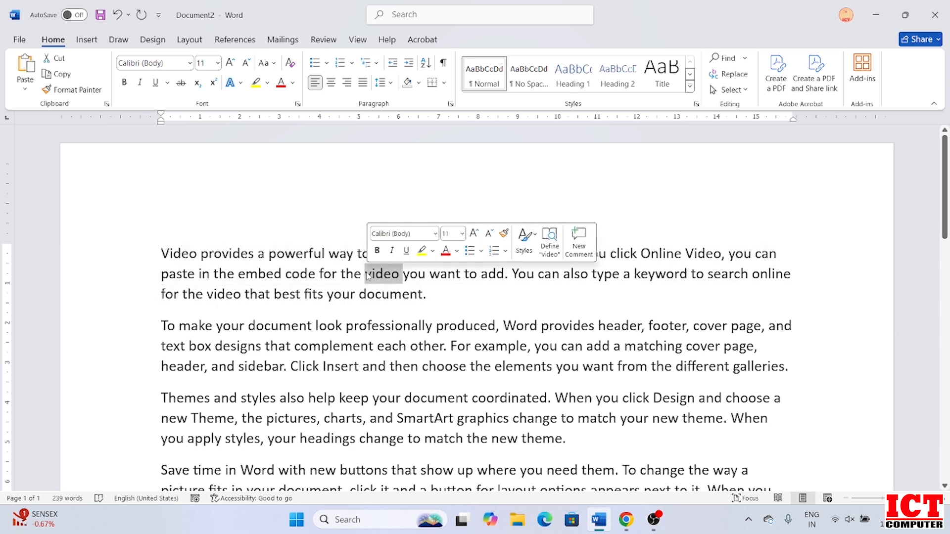
{"action": "double_click", "coordinate": [349, 272]}
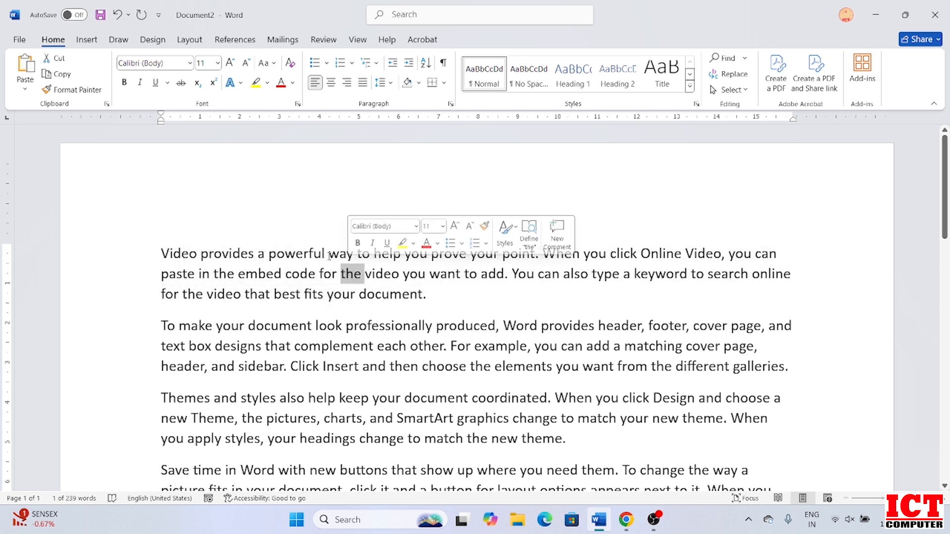
{"action": "double_click", "coordinate": [341, 253]}
{"action": "triple_click", "coordinate": [312, 258]}
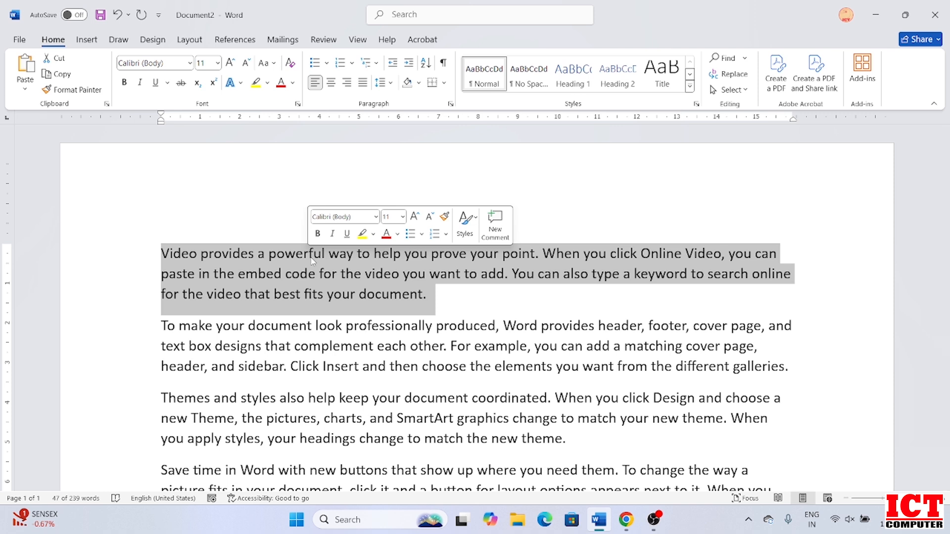
{"action": "left_click", "coordinate": [326, 274]}
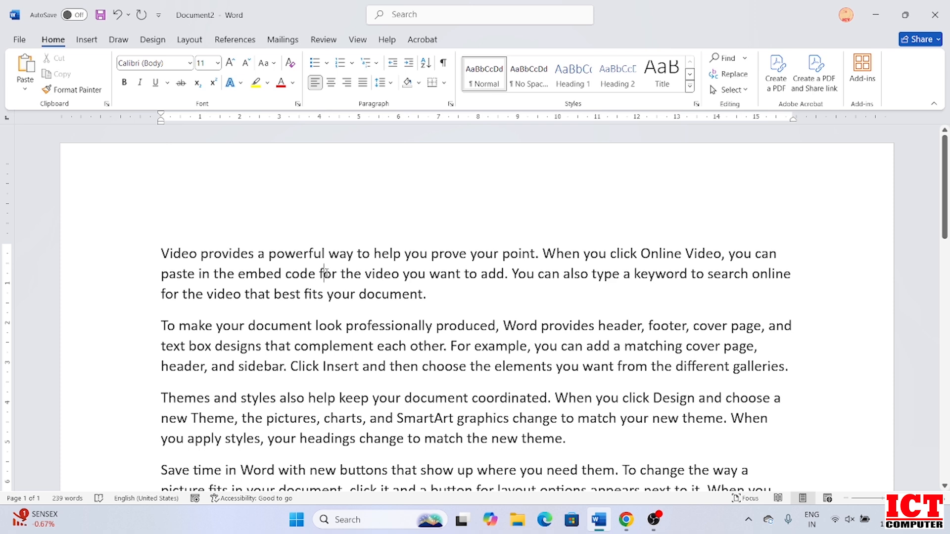
{"action": "left_click_drag", "start_coordinate": [512, 273], "coordinate": [427, 293]}
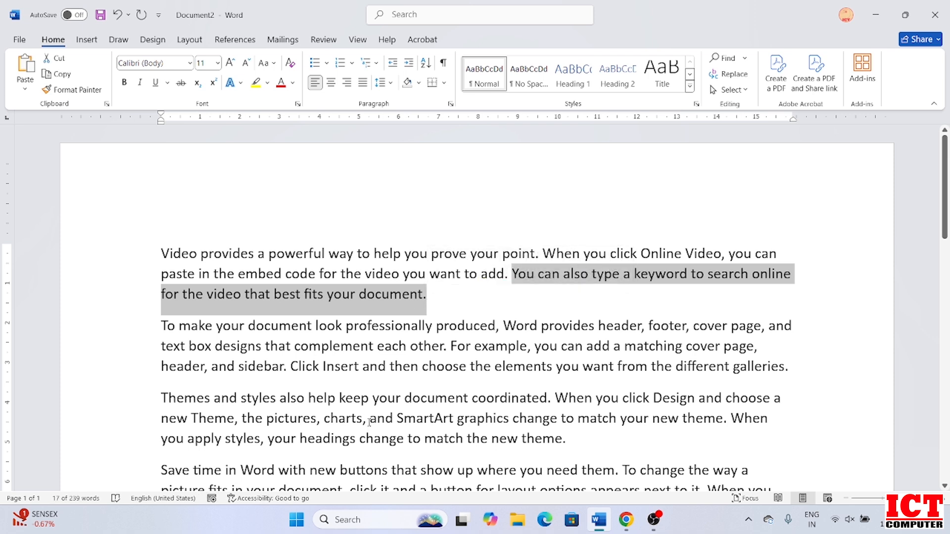
{"action": "left_click", "coordinate": [482, 306]}
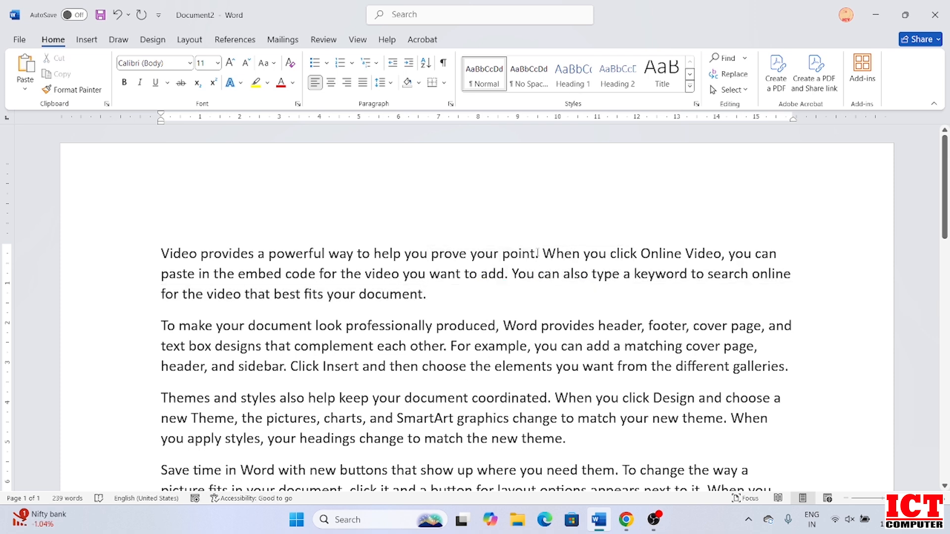
{"action": "left_click_drag", "start_coordinate": [544, 253], "coordinate": [507, 280]}
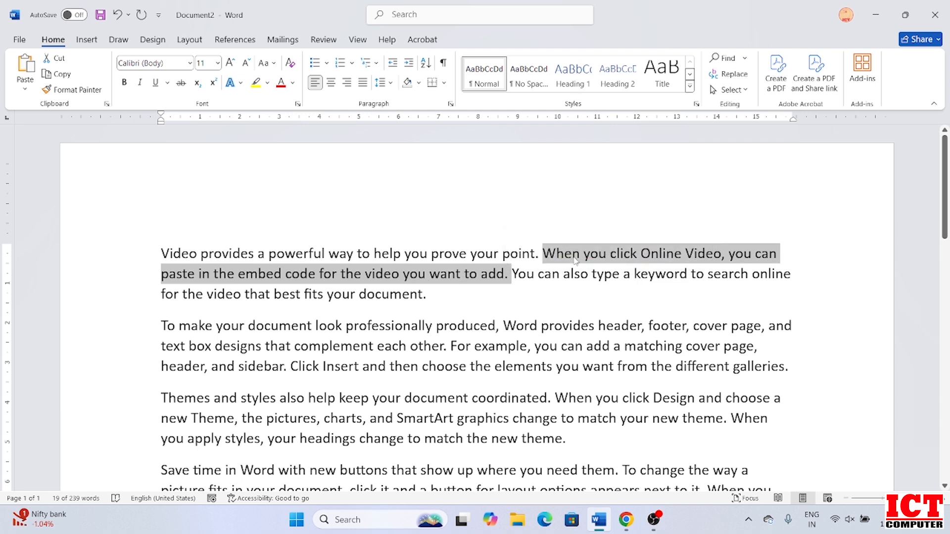
{"action": "left_click", "coordinate": [419, 274]}
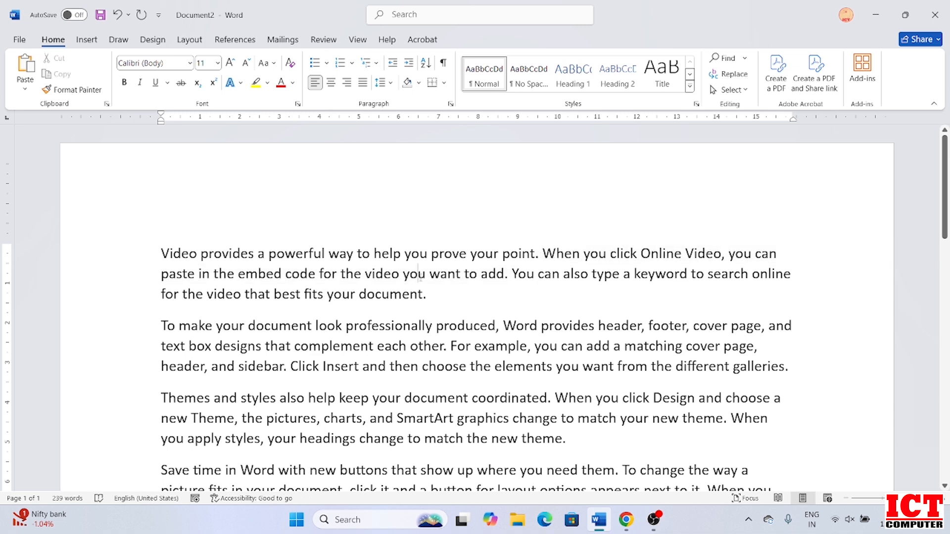
{"action": "left_click", "coordinate": [508, 299]}
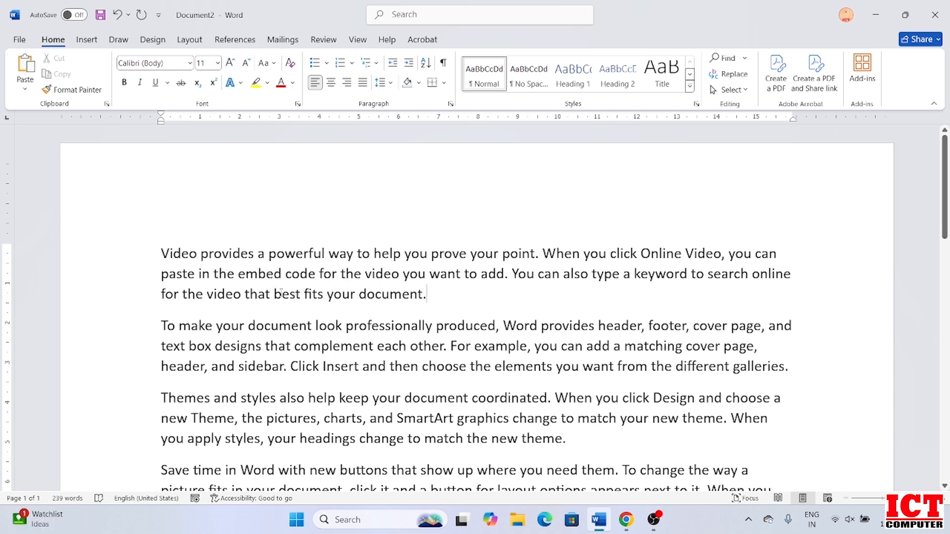
{"action": "left_click", "coordinate": [285, 296], "text": "ctrl"}
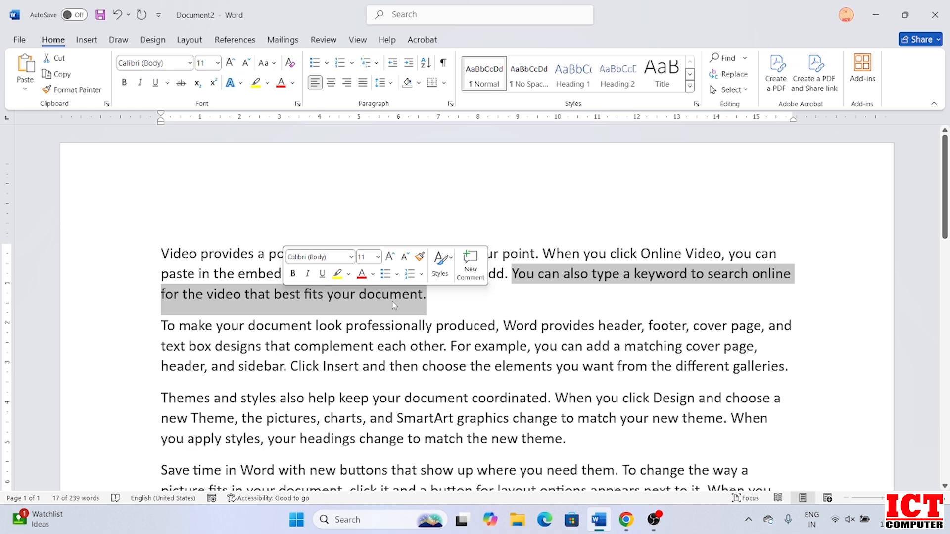
{"action": "left_click", "coordinate": [431, 300]}
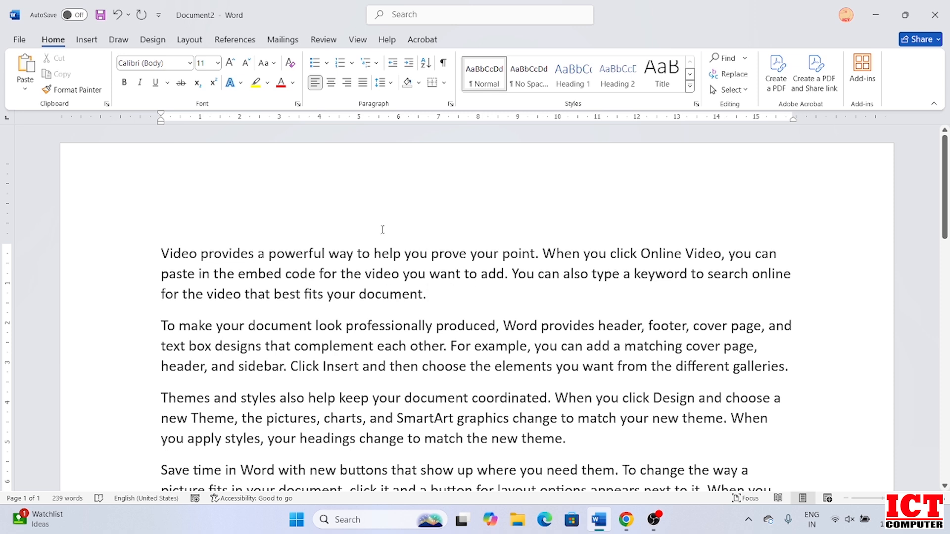
Select the whole first paragraph, from 'Video provides' through 'your document.'.
{"action": "left_click_drag", "start_coordinate": [161, 253], "coordinate": [431, 296]}
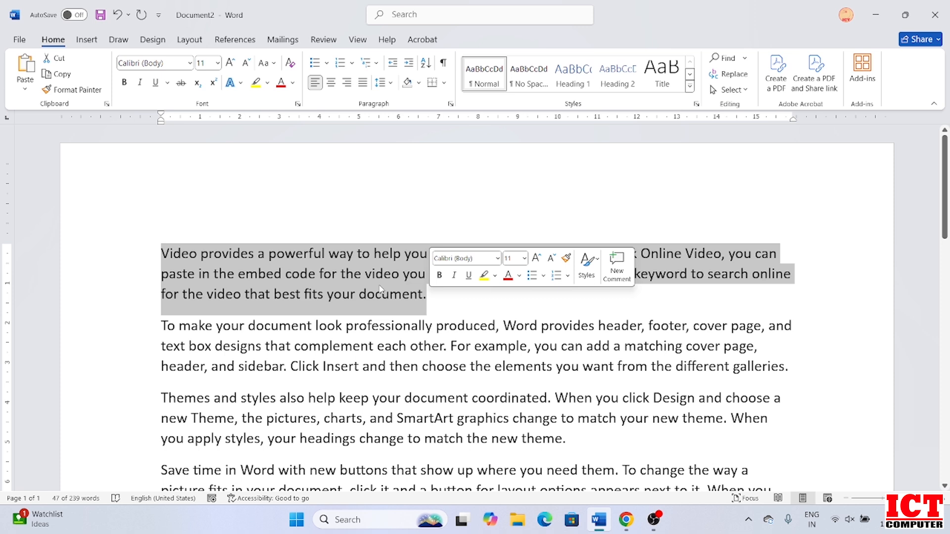
{"action": "left_click", "coordinate": [446, 304]}
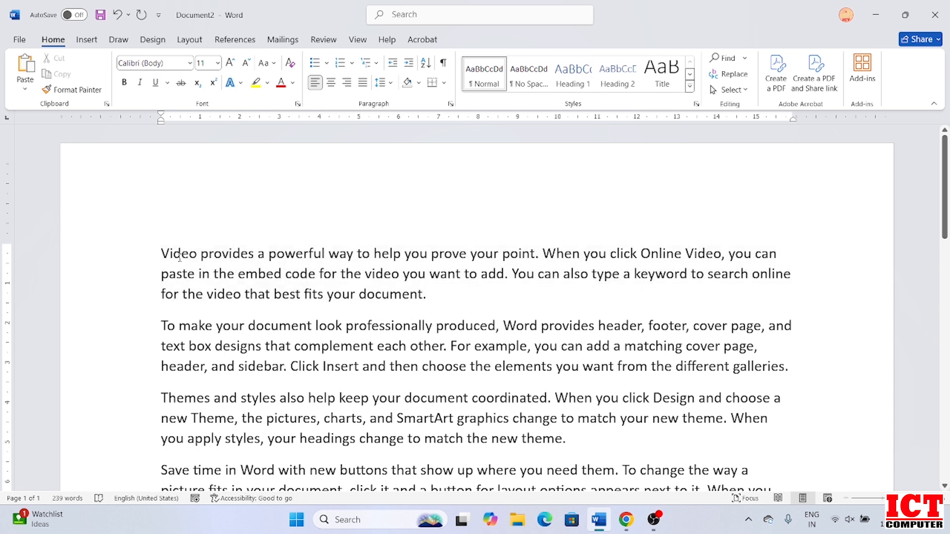
{"action": "left_click_drag", "start_coordinate": [162, 253], "coordinate": [418, 275]}
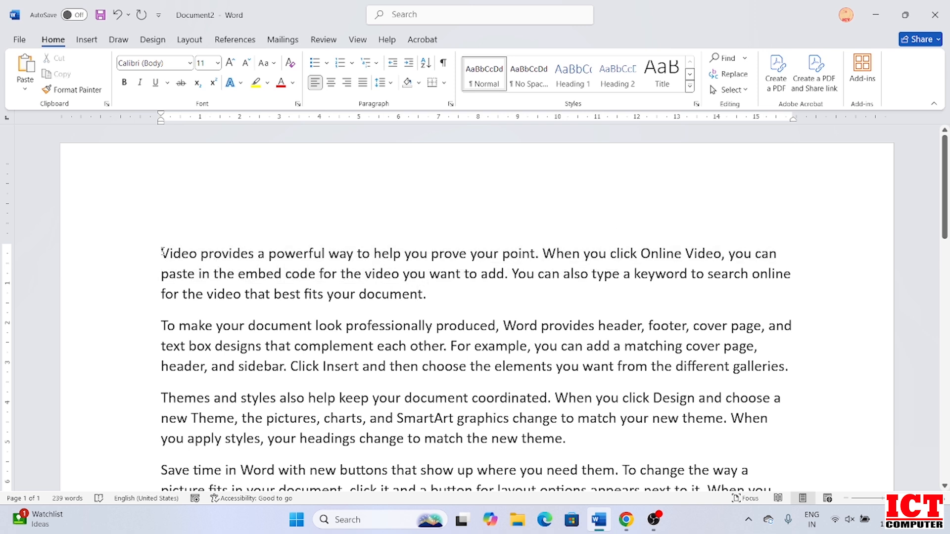
{"action": "left_click_drag", "start_coordinate": [162, 253], "coordinate": [458, 305]}
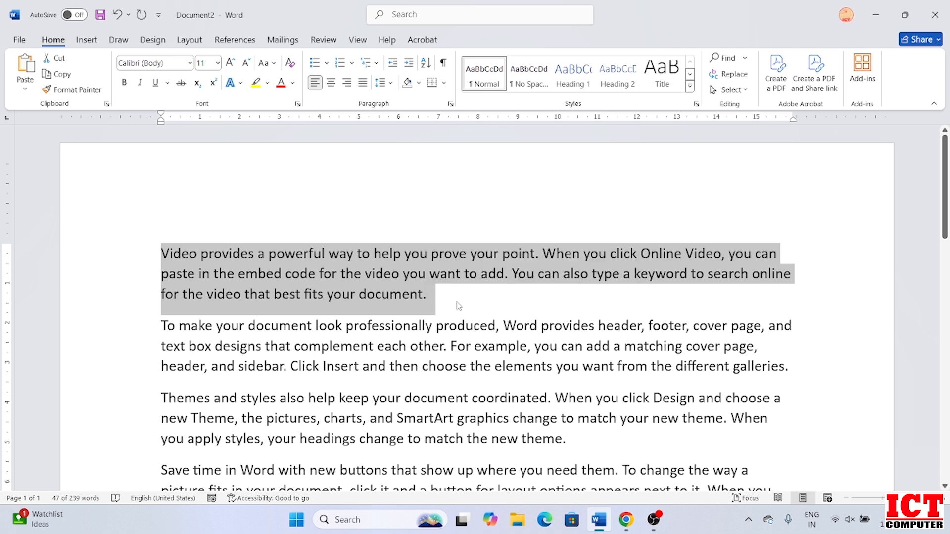
Step the paragraph's font up to 22 pt, back down to 12, then set 20 pt.
{"action": "key", "text": "ctrl+shift+period"}
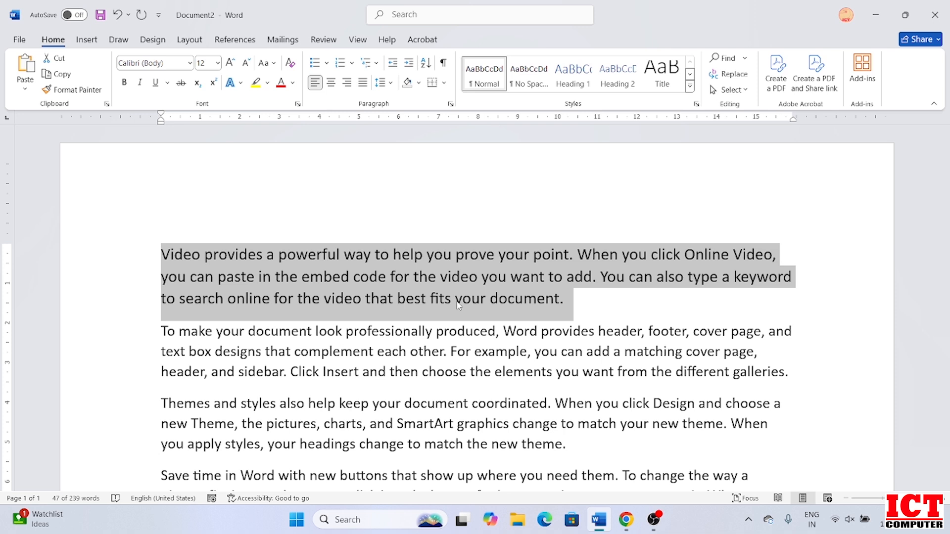
{"action": "key", "text": "ctrl+shift+period"}
{"action": "key", "text": "ctrl+shift+period"}
{"action": "key", "text": "ctrl+shift+period"}
{"action": "key", "text": "ctrl+shift+period"}
{"action": "key", "text": "ctrl+shift+period"}
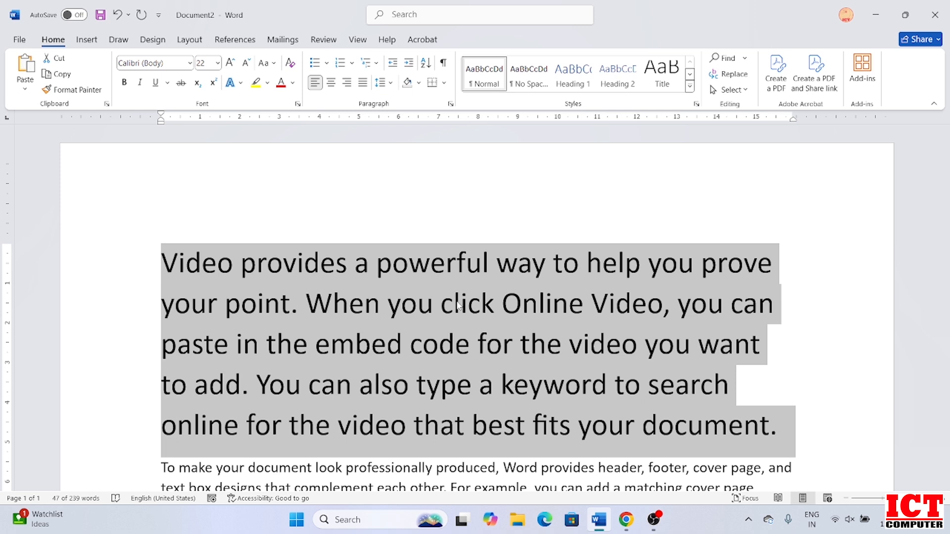
{"action": "key", "text": "ctrl+shift+comma"}
{"action": "key", "text": "ctrl+shift+comma"}
{"action": "key", "text": "ctrl+shift+comma"}
{"action": "key", "text": "ctrl+shift+comma"}
{"action": "key", "text": "ctrl+shift+comma"}
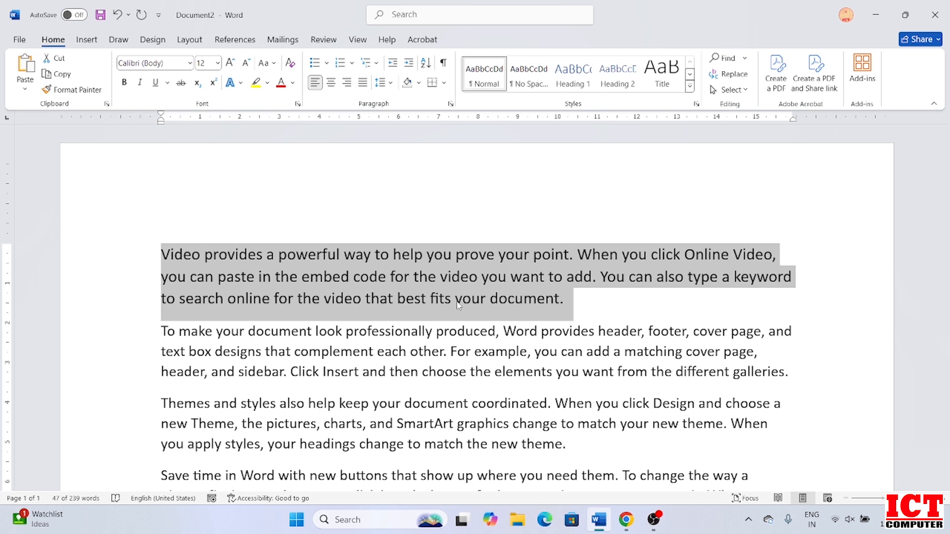
{"action": "left_click", "coordinate": [218, 63]}
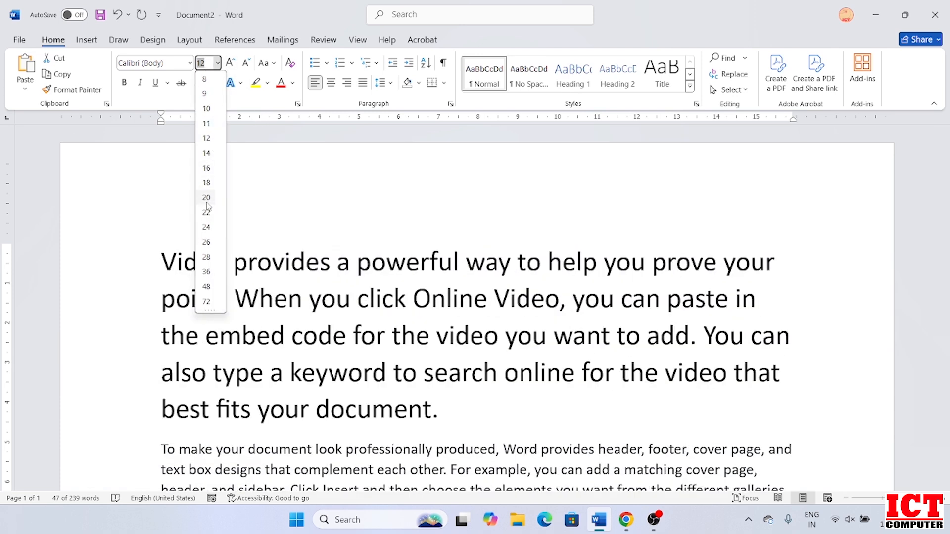
{"action": "left_click", "coordinate": [206, 198]}
Grow and shrink the paragraph text through 12 and 18 pt, ending at 11 pt.
{"action": "left_click", "coordinate": [230, 64]}
{"action": "left_click", "coordinate": [230, 63]}
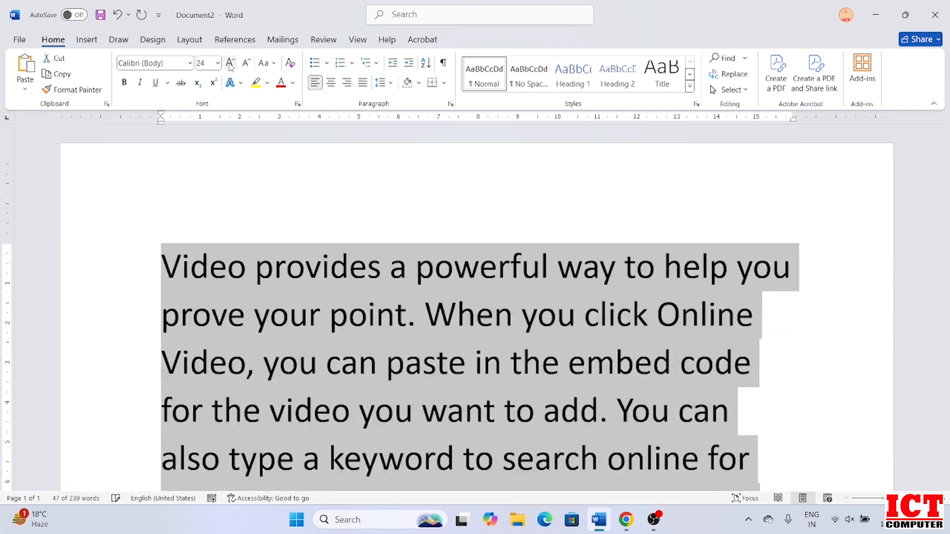
{"action": "left_click", "coordinate": [230, 64]}
{"action": "left_click", "coordinate": [230, 64]}
{"action": "left_click", "coordinate": [230, 64]}
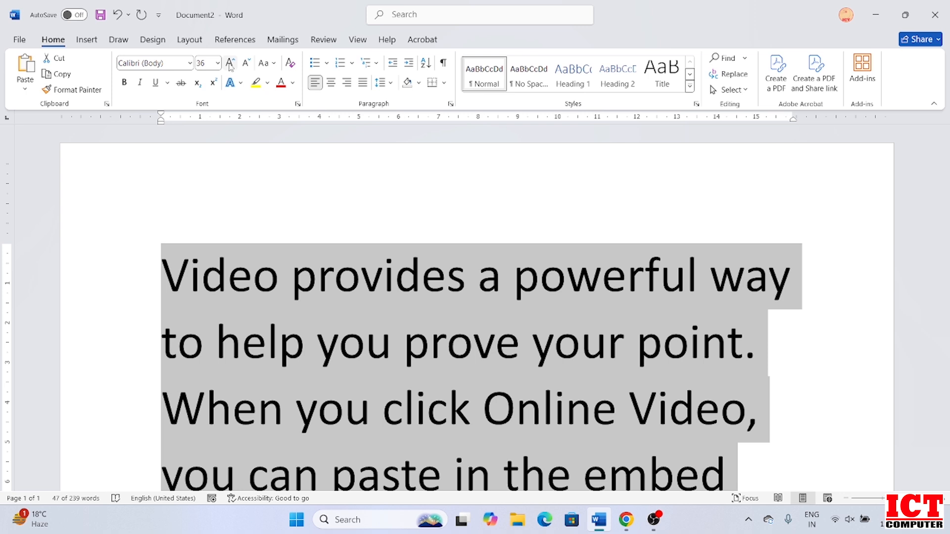
{"action": "key", "text": "ctrl+shift+comma"}
{"action": "key", "text": "ctrl+shift+comma"}
{"action": "key", "text": "ctrl+shift+comma"}
{"action": "key", "text": "ctrl+shift+comma"}
{"action": "key", "text": "ctrl+shift+comma"}
{"action": "key", "text": "ctrl+shift+comma"}
{"action": "key", "text": "ctrl+shift+comma"}
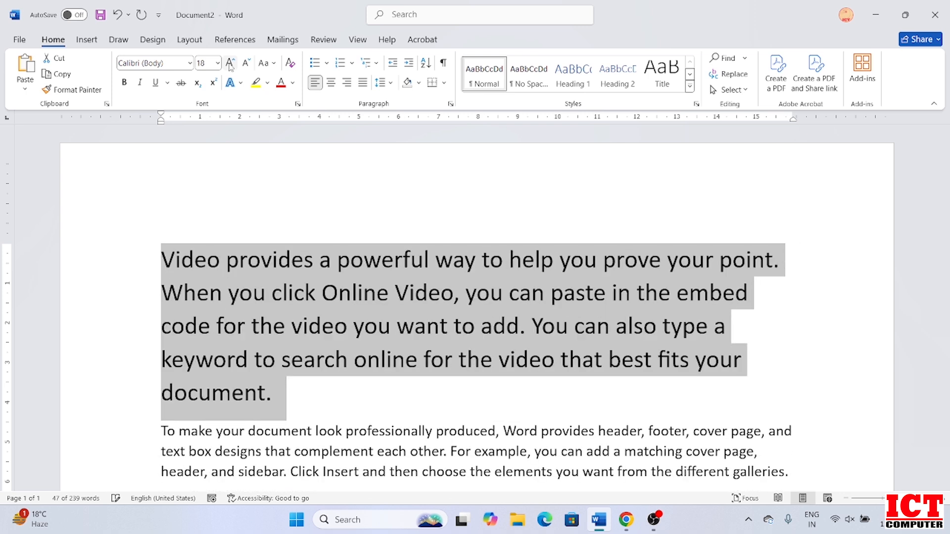
{"action": "key", "text": "ctrl+shift+comma"}
{"action": "key", "text": "ctrl+shift+comma"}
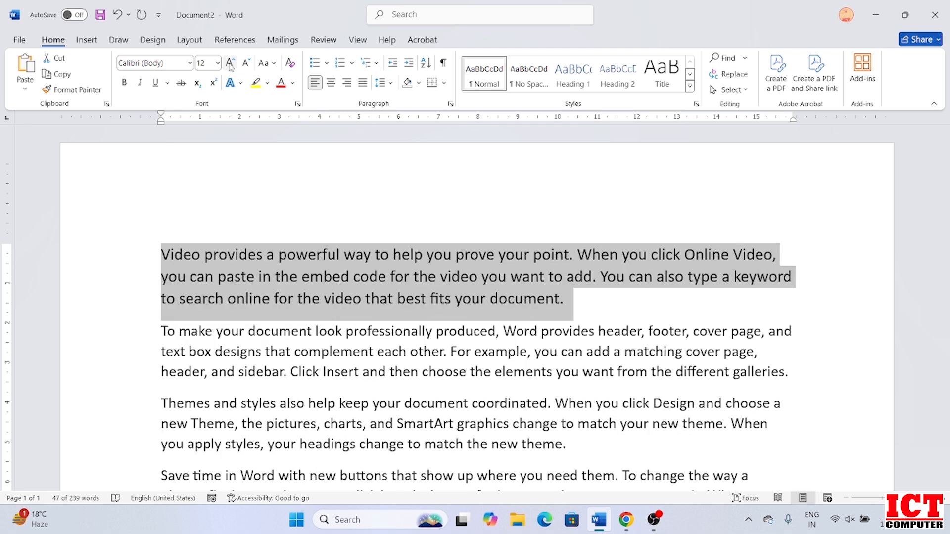
{"action": "key", "text": "ctrl+shift+period"}
{"action": "key", "text": "ctrl+shift+period"}
{"action": "key", "text": "ctrl+shift+period"}
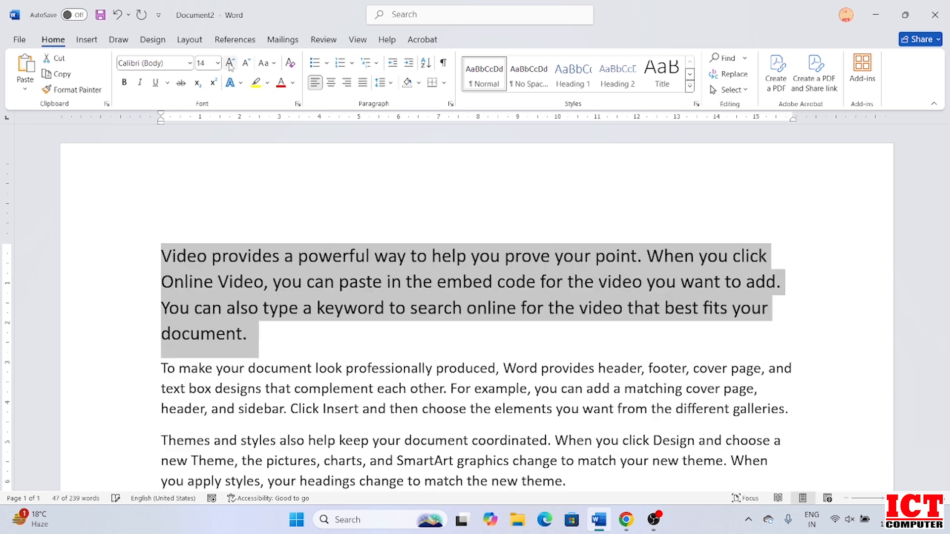
{"action": "left_click", "coordinate": [230, 65]}
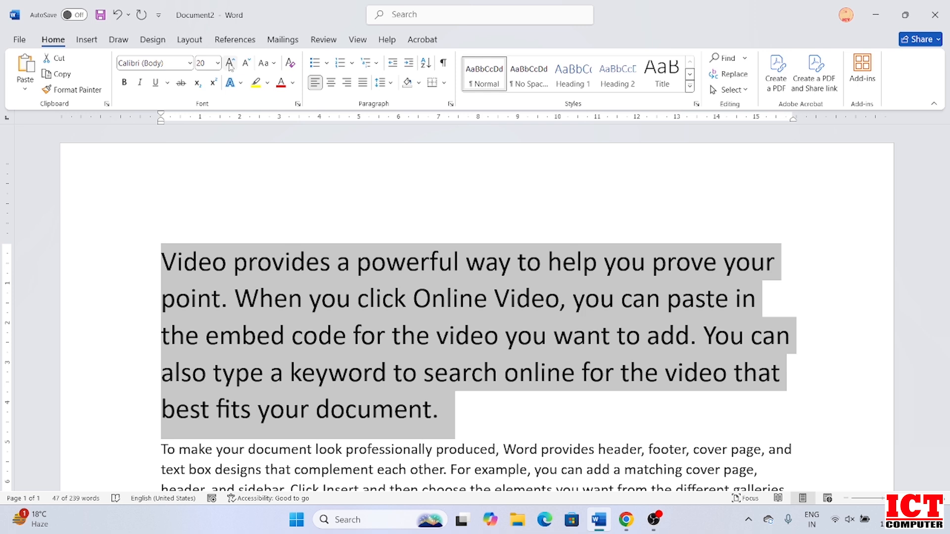
{"action": "key", "text": "ctrl+shift+comma"}
{"action": "key", "text": "ctrl+shift+comma"}
{"action": "key", "text": "ctrl+shift+comma"}
{"action": "key", "text": "ctrl+shift+comma"}
{"action": "key", "text": "ctrl+shift+comma"}
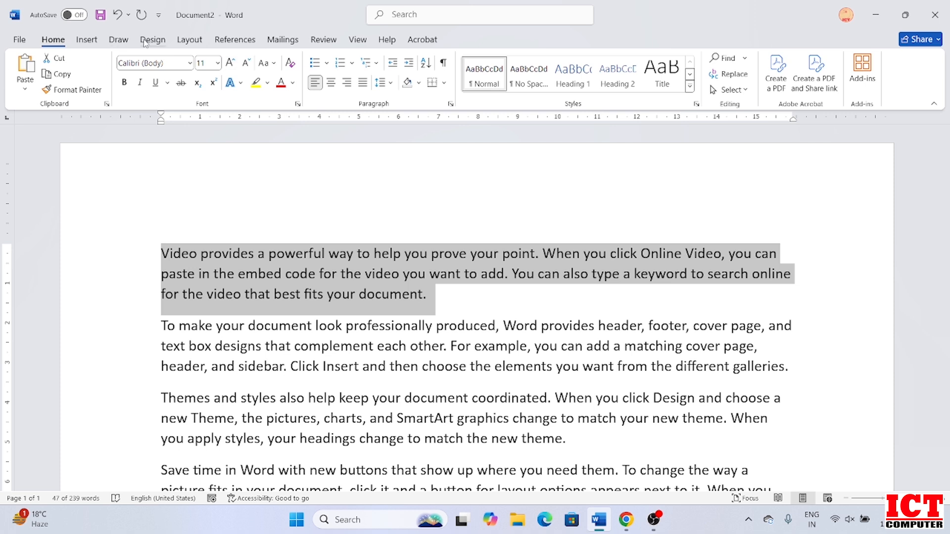
Delete 'powerful' with Backspace, then undo to restore it.
{"action": "left_click", "coordinate": [303, 254]}
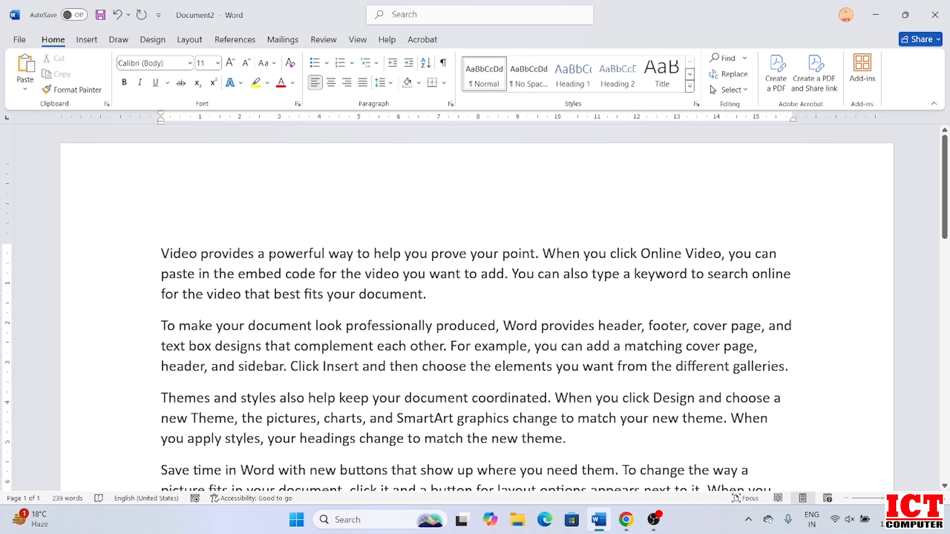
{"action": "left_click", "coordinate": [326, 254]}
{"action": "key", "text": "BackSpace"}
{"action": "key", "text": "BackSpace"}
{"action": "key", "text": "BackSpace"}
{"action": "key", "text": "BackSpace"}
{"action": "key", "text": "BackSpace"}
{"action": "key", "text": "BackSpace"}
{"action": "key", "text": "BackSpace"}
{"action": "key", "text": "BackSpace"}
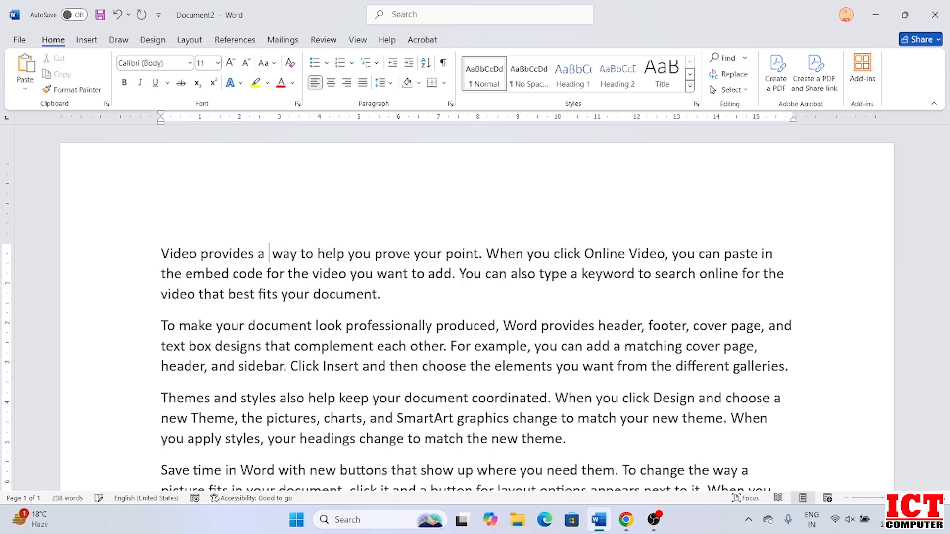
{"action": "type", "text": "powerfu"}
{"action": "key", "text": "ctrl+z"}
{"action": "key", "text": "ctrl+z"}
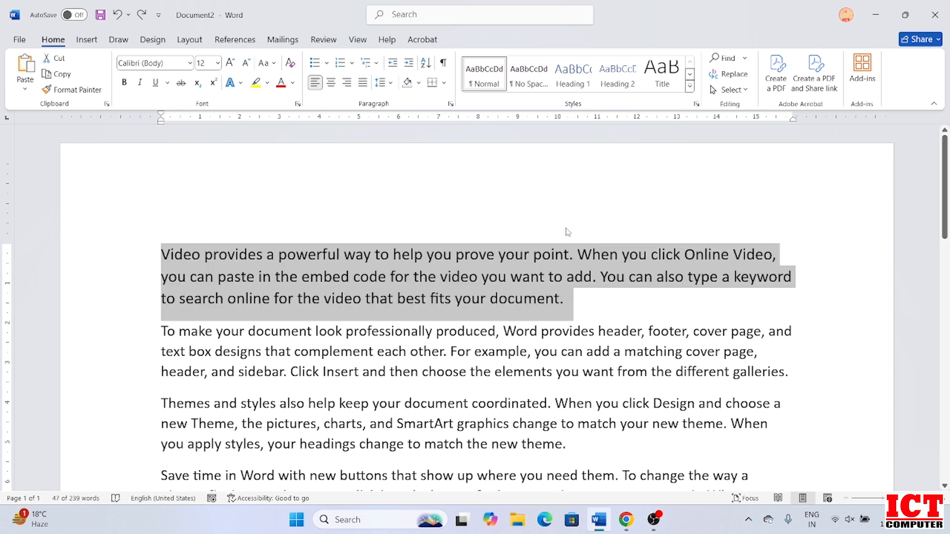
Delete 'powerful' as a whole word with Ctrl+Backspace, then undo the deletion.
{"action": "left_click", "coordinate": [353, 273]}
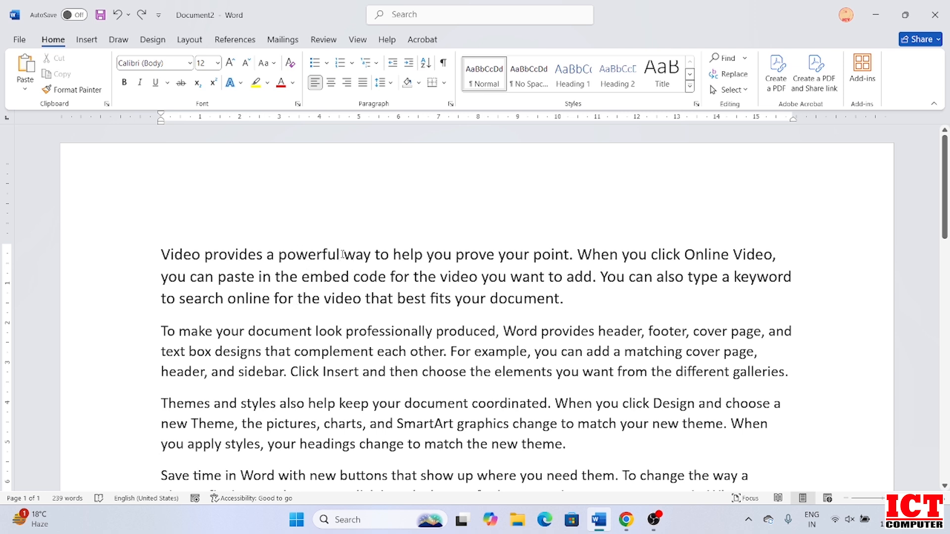
{"action": "left_click", "coordinate": [341, 255]}
{"action": "key", "text": "ctrl+BackSpace"}
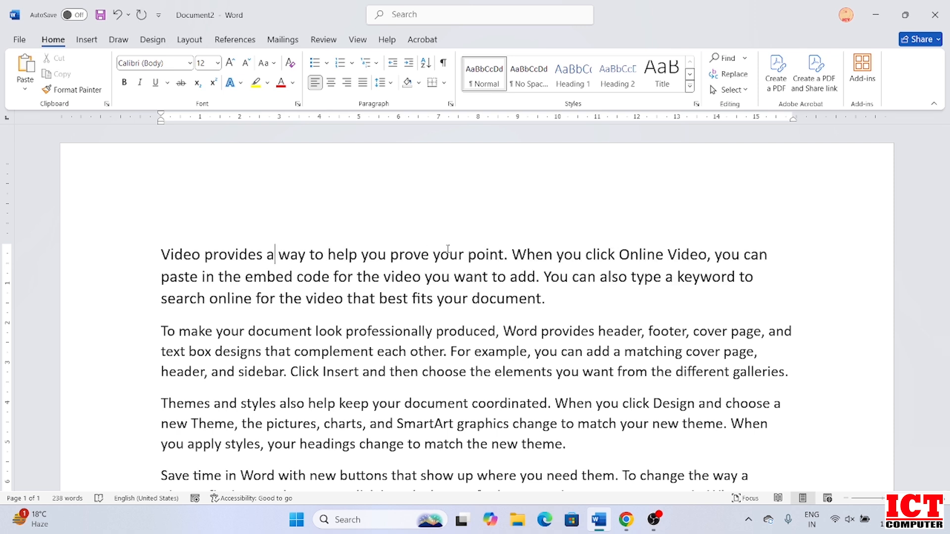
{"action": "key", "text": "ctrl+z"}
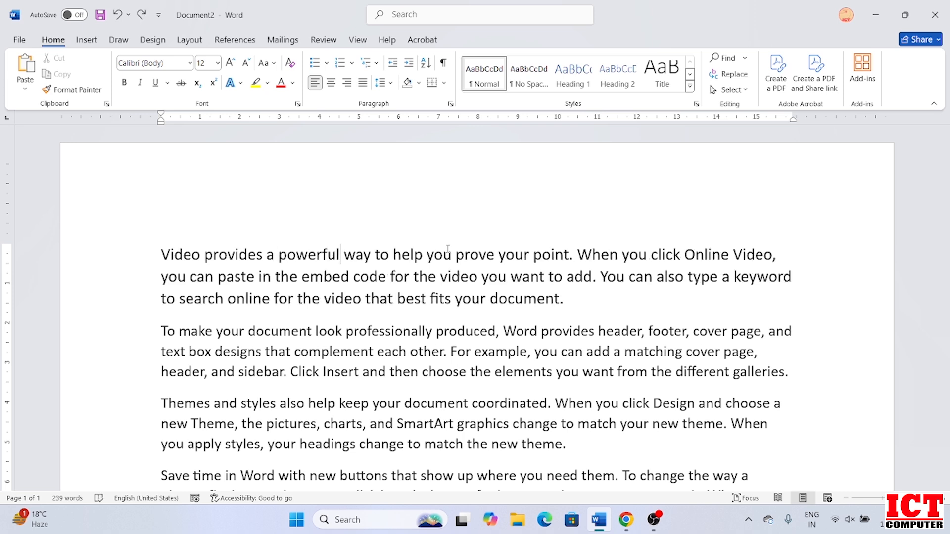
Remove 'powerful' once more with Ctrl+Backspace and restore it with Ctrl+Z.
{"action": "left_click_drag", "start_coordinate": [280, 254], "coordinate": [344, 254]}
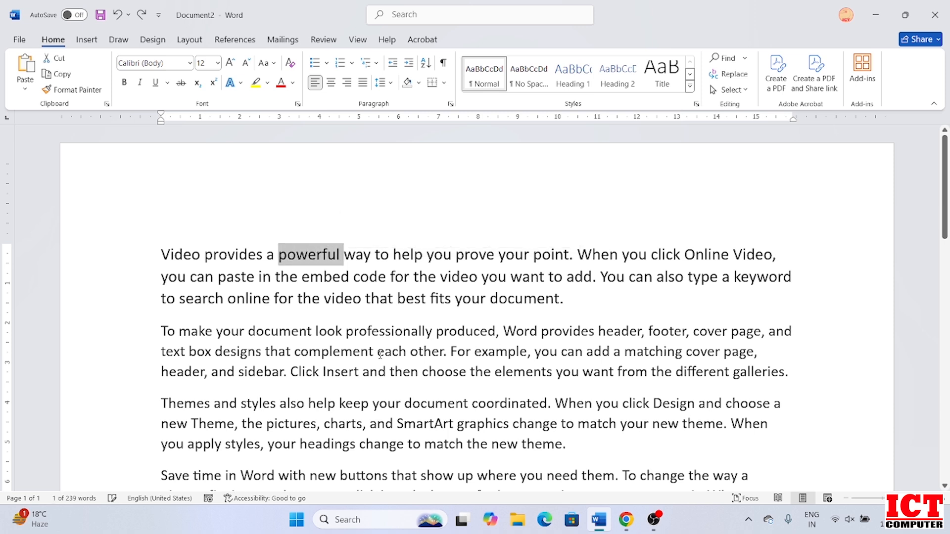
{"action": "left_click", "coordinate": [339, 261]}
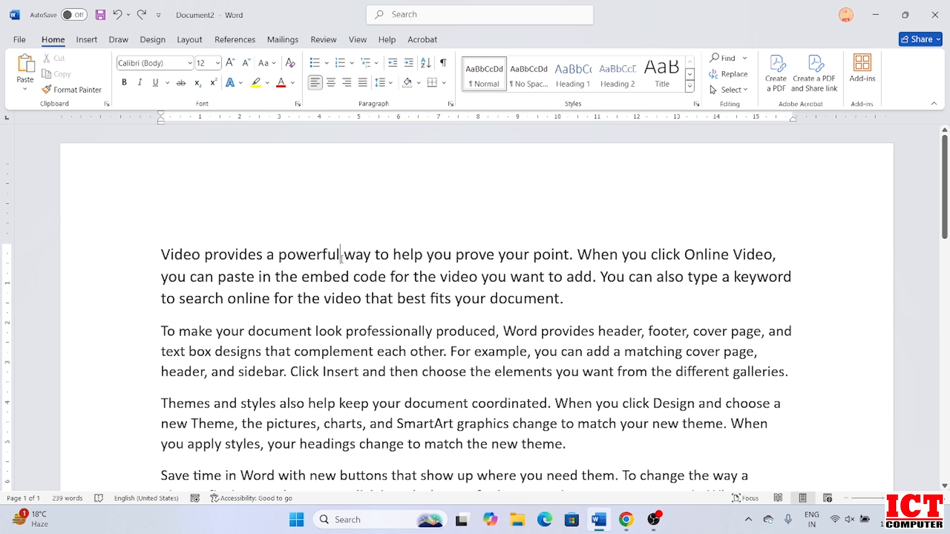
{"action": "key", "text": "ctrl+BackSpace"}
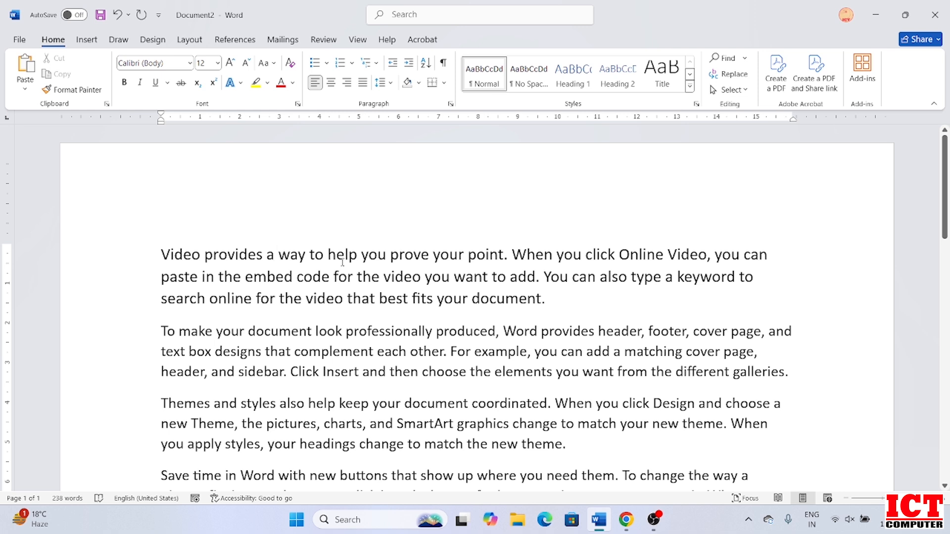
{"action": "key", "text": "ctrl+z"}
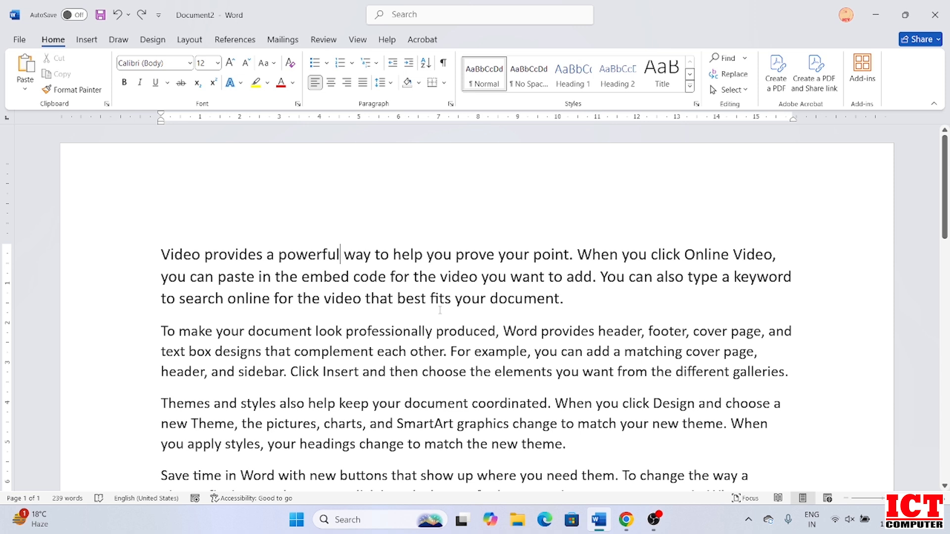
{"action": "scroll", "coordinate": [367, 262], "scroll_direction": "down", "scroll_amount": 6}
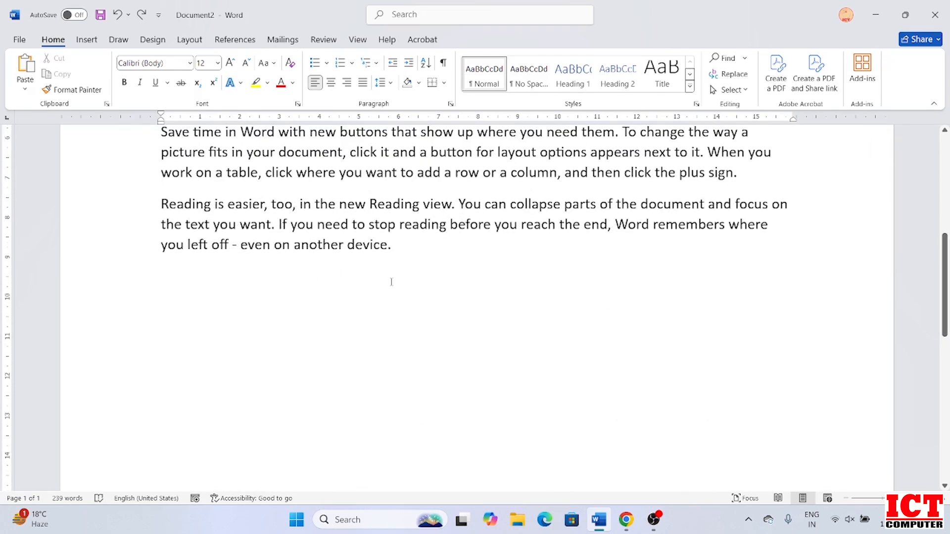
{"action": "left_click", "coordinate": [87, 40]}
{"action": "left_click", "coordinate": [179, 79]}
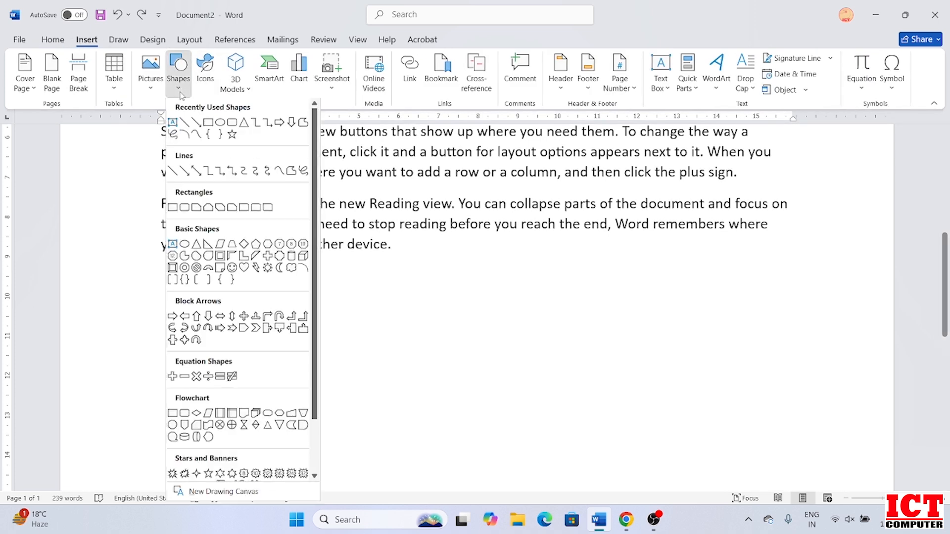
{"action": "left_click", "coordinate": [184, 122]}
{"action": "left_click_drag", "start_coordinate": [162, 289], "coordinate": [752, 293]}
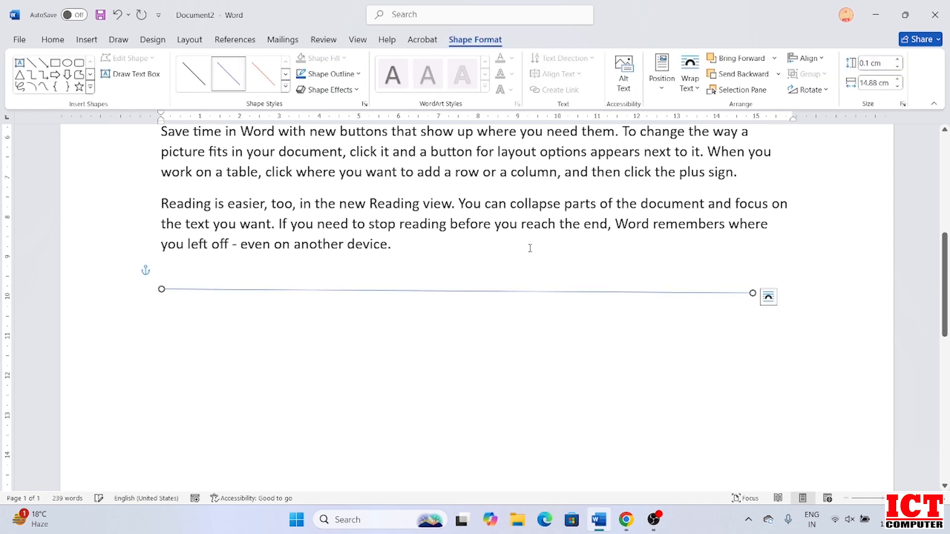
{"action": "left_click", "coordinate": [765, 312]}
{"action": "key", "text": "Return"}
{"action": "key", "text": "Return"}
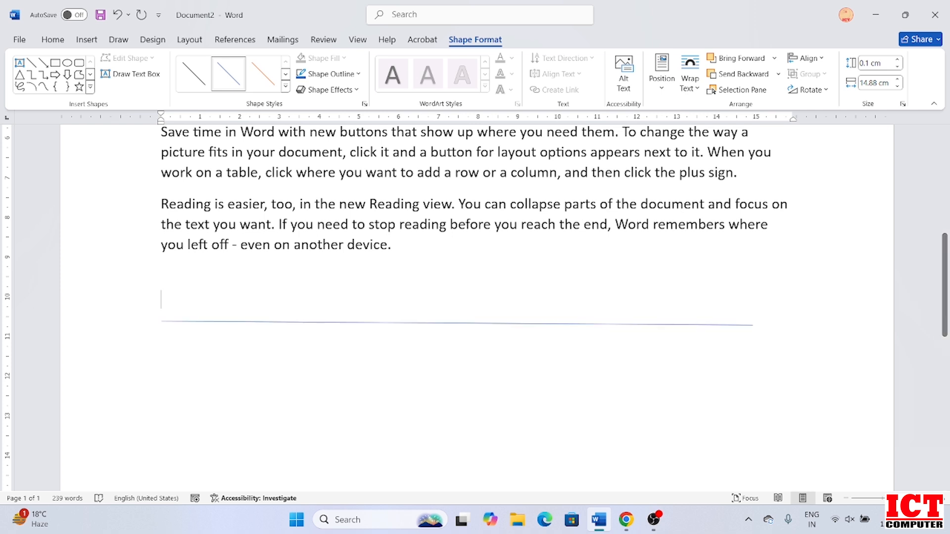
{"action": "left_click", "coordinate": [173, 282]}
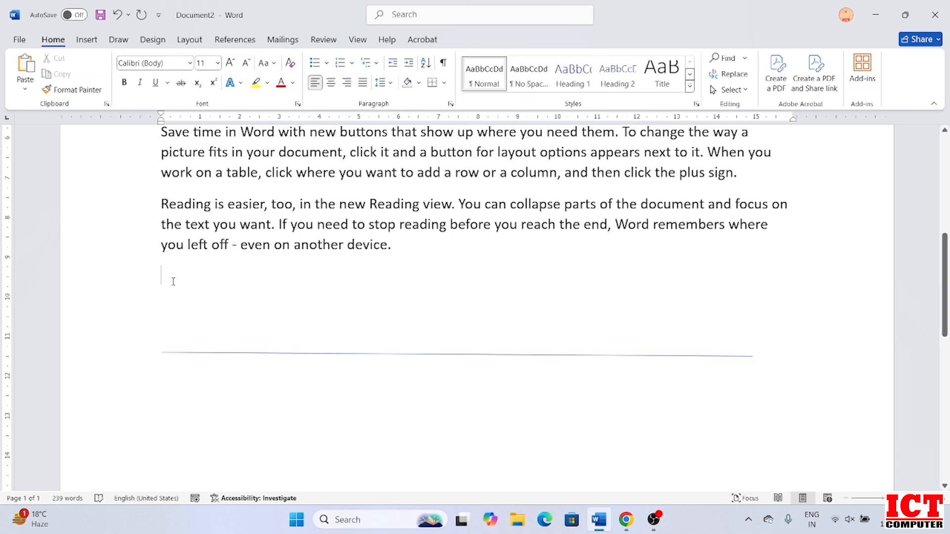
{"action": "left_click", "coordinate": [251, 352]}
{"action": "key", "text": "Delete"}
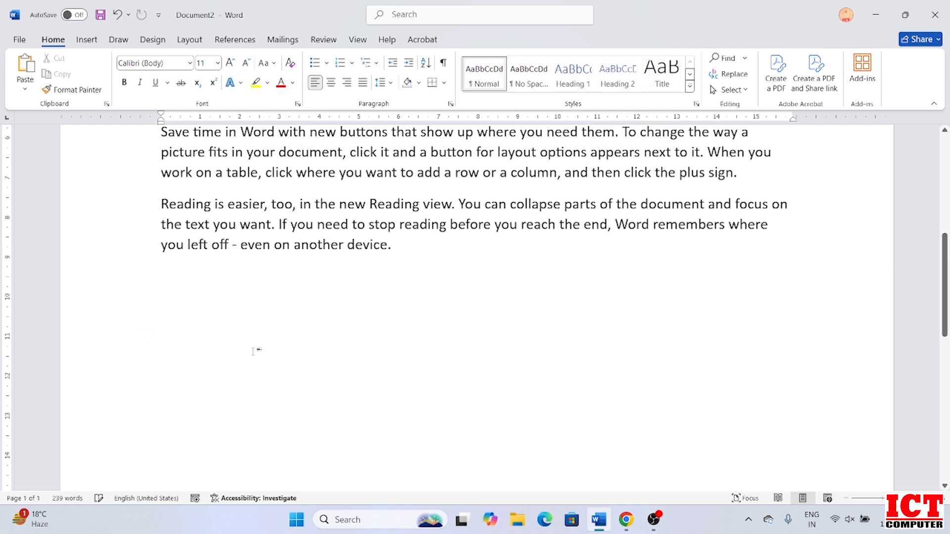
Create two single border lines below the last paragraph by entering --- twice.
{"action": "left_click", "coordinate": [173, 281]}
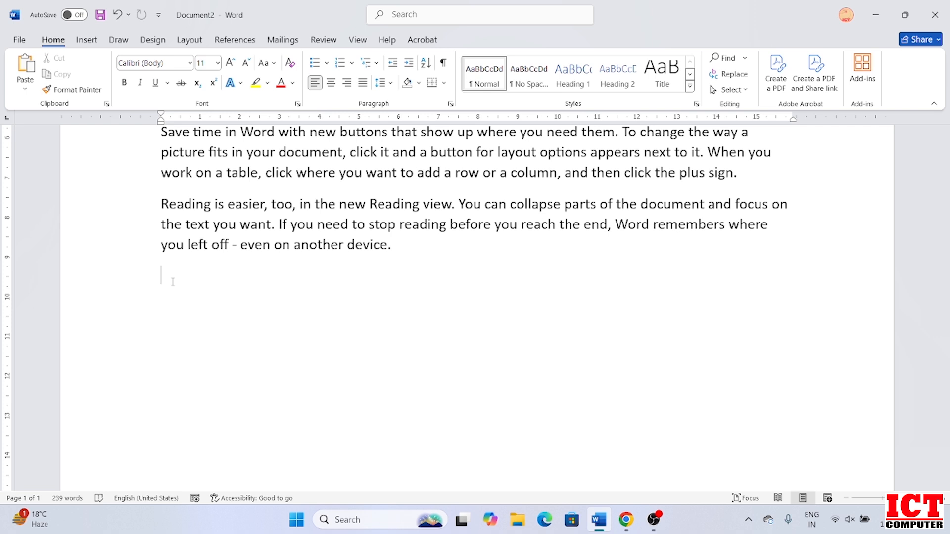
{"action": "type", "text": "---"}
{"action": "key", "text": "Return"}
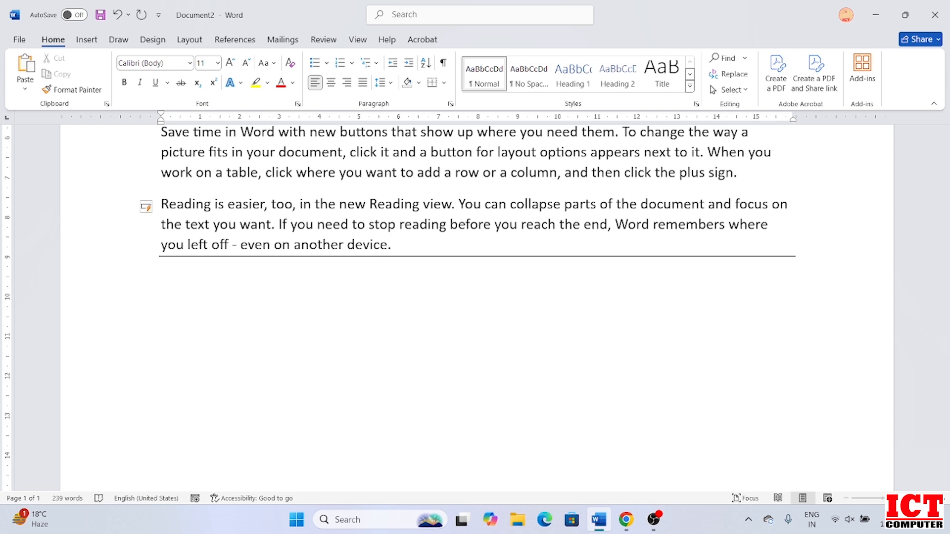
{"action": "type", "text": "---"}
{"action": "key", "text": "Return"}
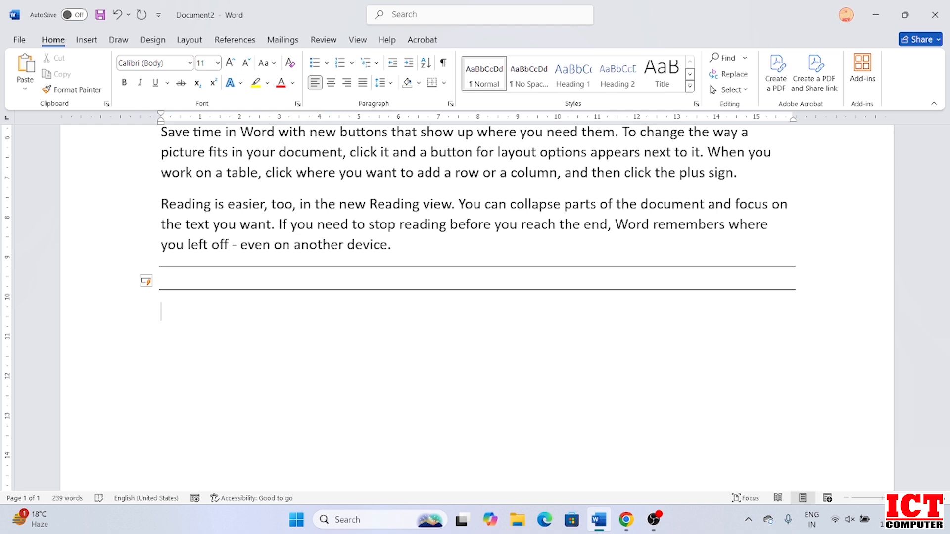
Add two double border lines by entering === twice.
{"action": "type", "text": "==="}
{"action": "key", "text": "Return"}
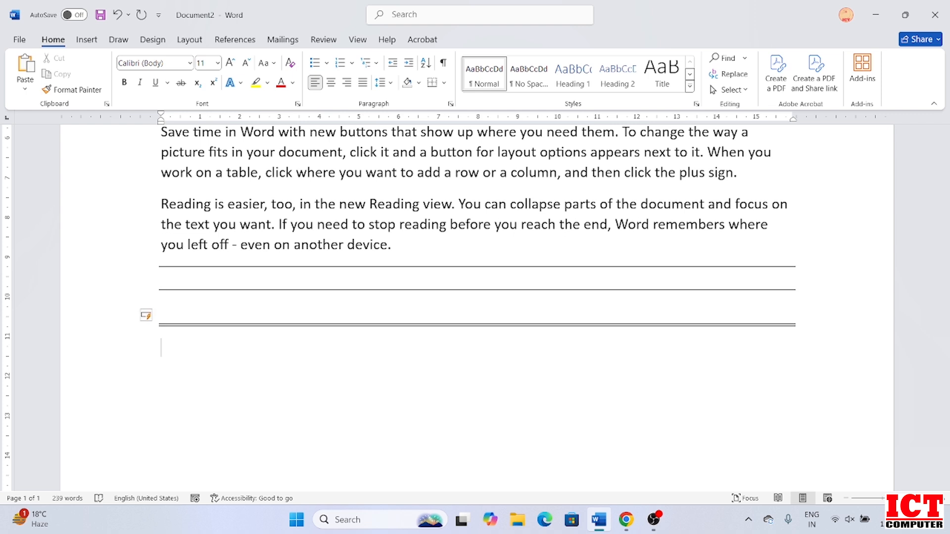
{"action": "type", "text": "==="}
{"action": "key", "text": "Return"}
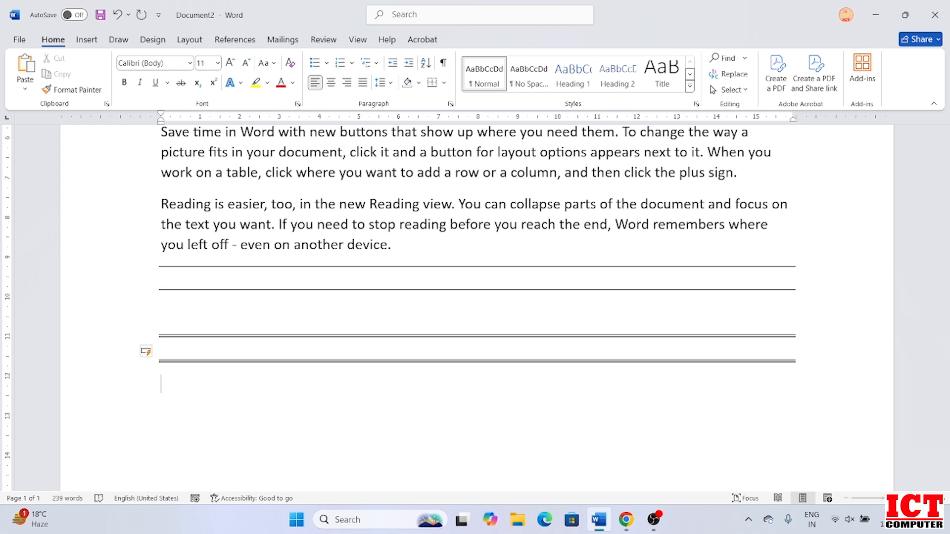
Add two thick triple border lines by entering ### twice.
{"action": "type", "text": "###"}
{"action": "key", "text": "Return"}
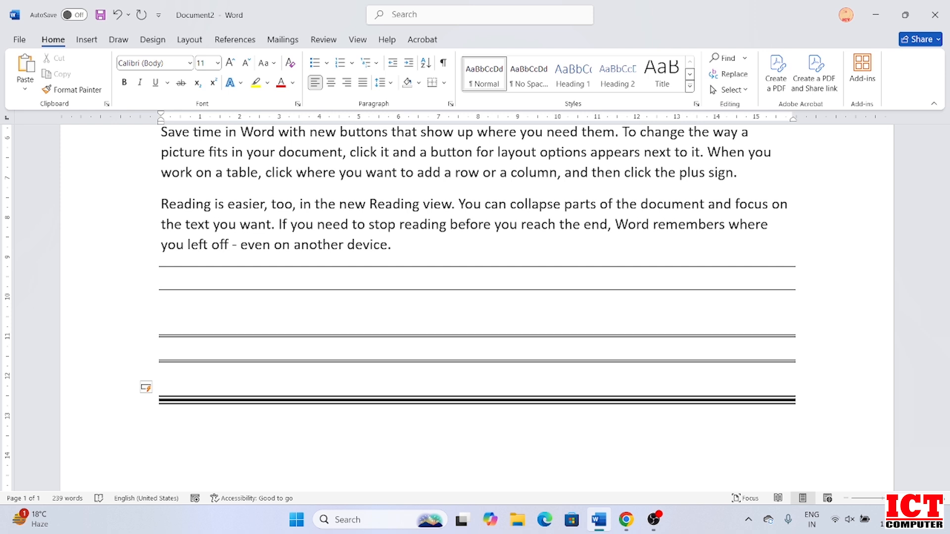
{"action": "type", "text": "###"}
{"action": "key", "text": "Return"}
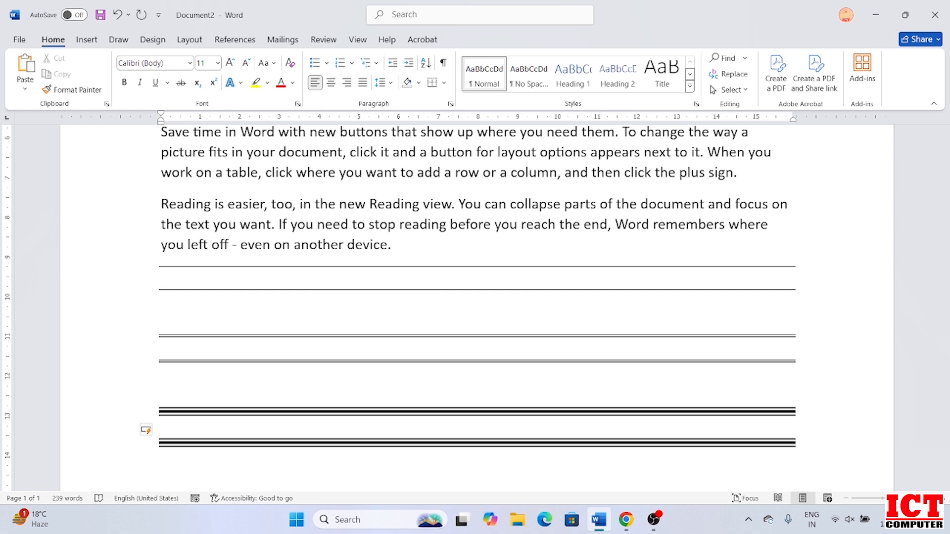
Add two dotted border lines by entering *** twice.
{"action": "type", "text": "***"}
{"action": "key", "text": "Return"}
{"action": "type", "text": "***"}
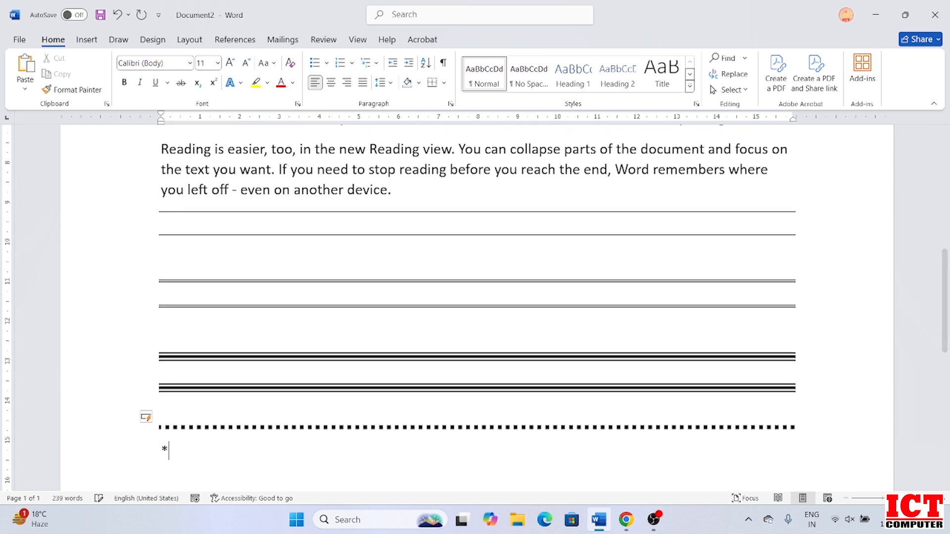
{"action": "key", "text": "Return"}
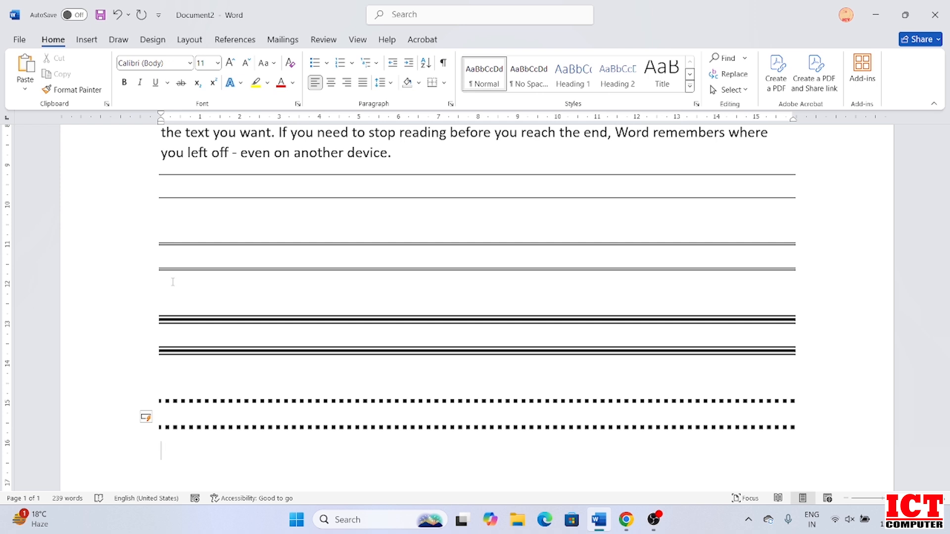
Create two wavy border lines by entering ~~~ twice below the dotted lines.
{"action": "type", "text": "~~~"}
{"action": "key", "text": "Return"}
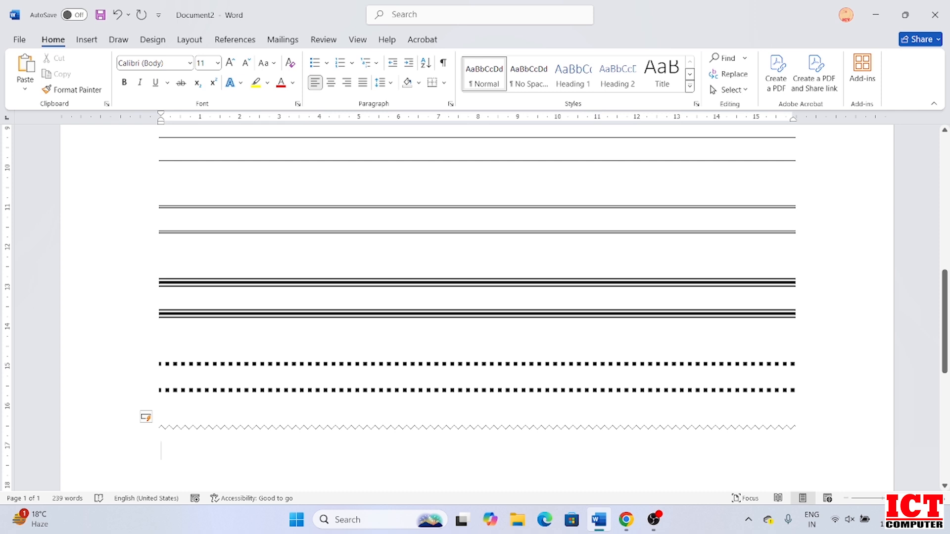
{"action": "type", "text": "~~~"}
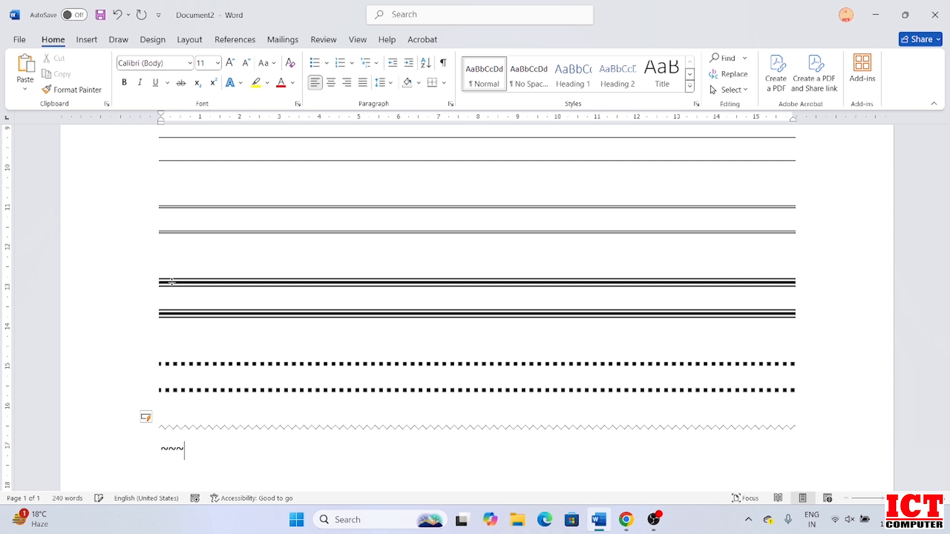
{"action": "key", "text": "Return"}
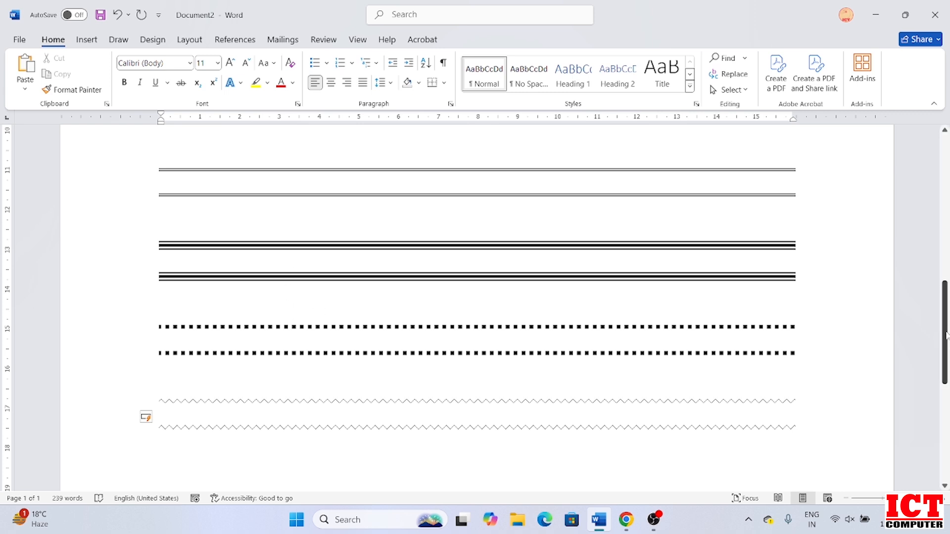
{"action": "scroll", "coordinate": [936, 242], "scroll_direction": "up", "scroll_amount": 5}
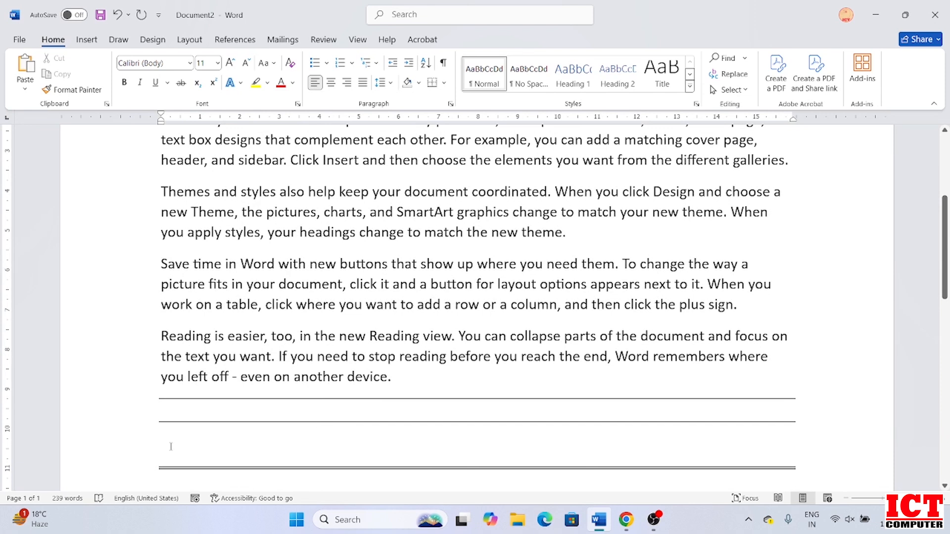
{"action": "left_click_drag", "start_coordinate": [158, 340], "coordinate": [388, 380]}
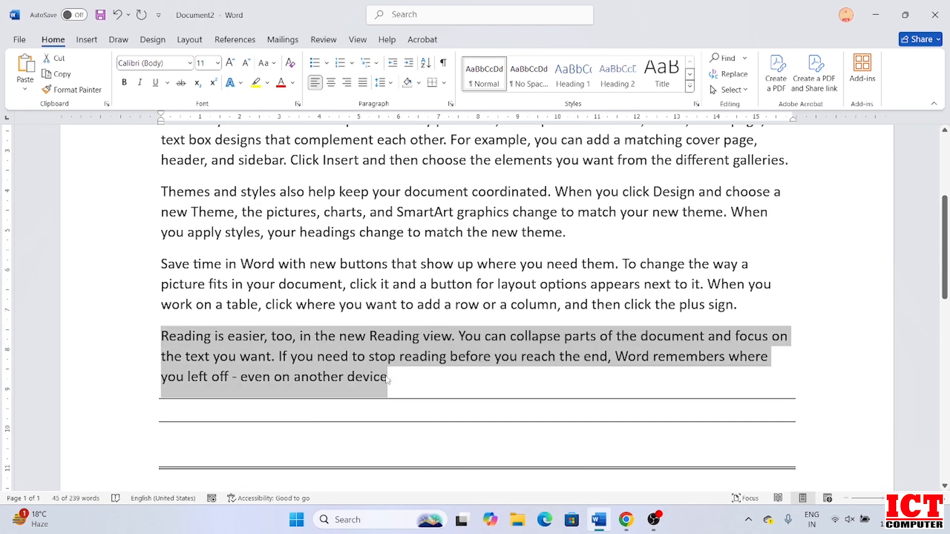
{"action": "key", "text": "ctrl+shift+period"}
{"action": "key", "text": "ctrl+shift+period"}
{"action": "key", "text": "ctrl+shift+period"}
{"action": "key", "text": "ctrl+shift+comma"}
{"action": "key", "text": "ctrl+shift+comma"}
{"action": "key", "text": "ctrl+shift+comma"}
{"action": "scroll", "coordinate": [882, 275], "scroll_direction": "down", "scroll_amount": 6}
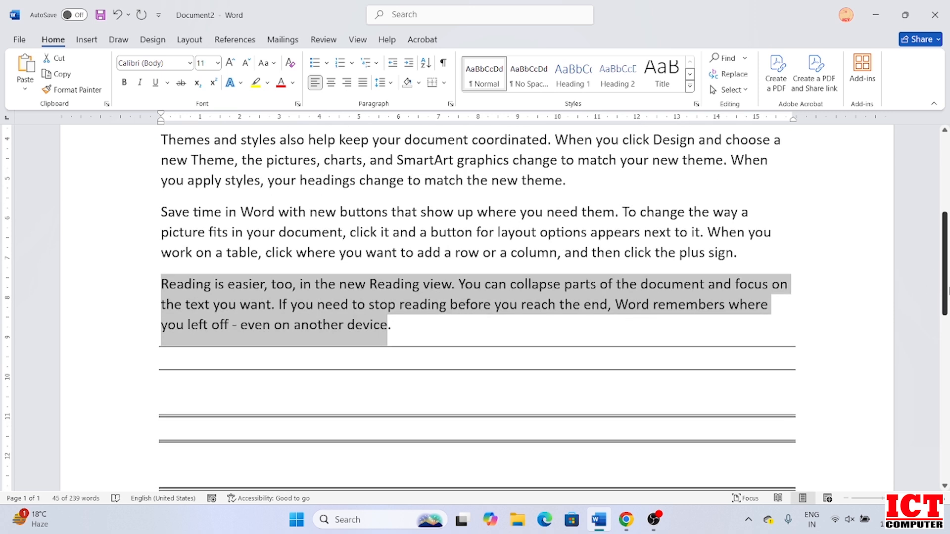
{"action": "left_click", "coordinate": [182, 453]}
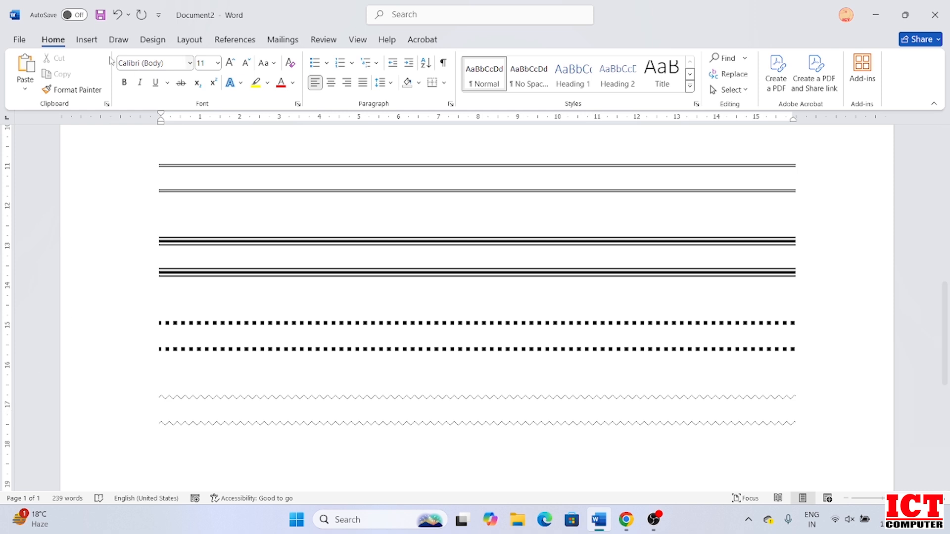
{"action": "left_click", "coordinate": [85, 41]}
{"action": "left_click", "coordinate": [114, 91]}
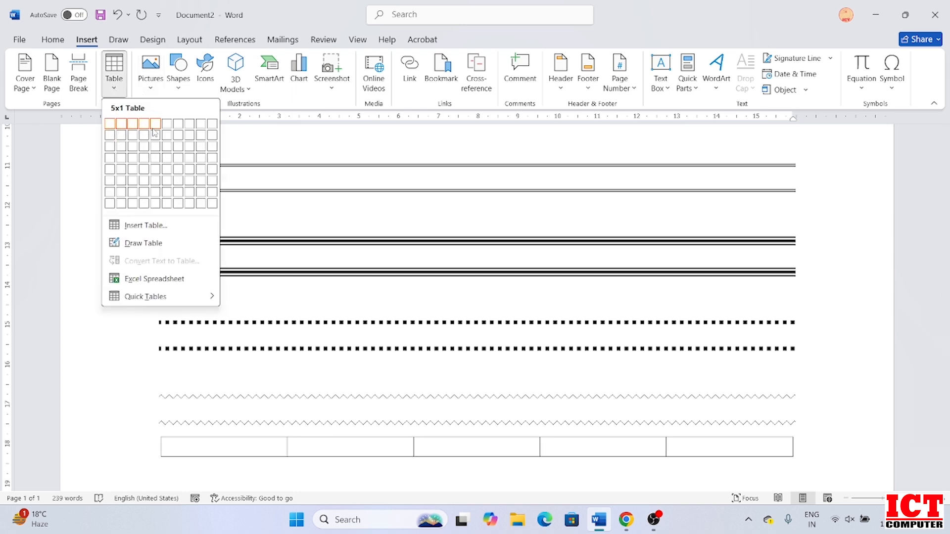
{"action": "left_click", "coordinate": [157, 192]}
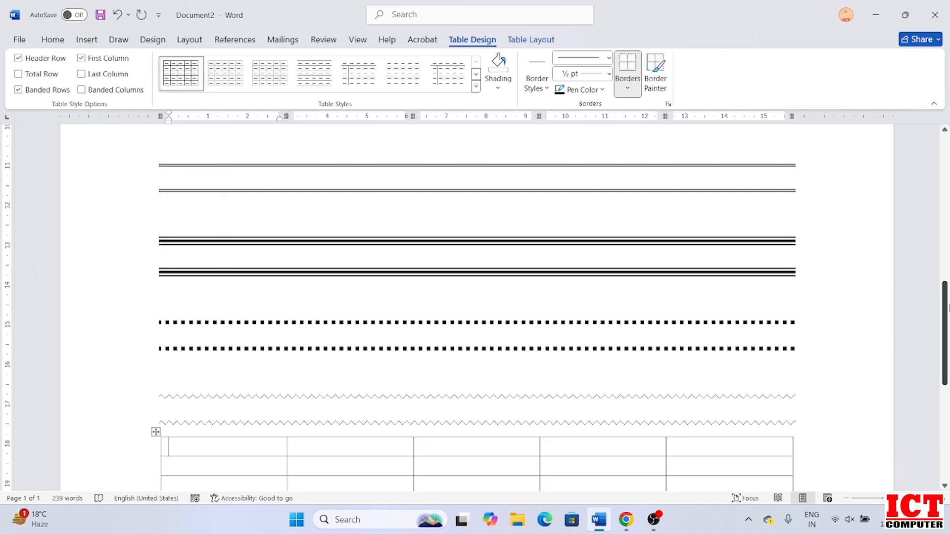
{"action": "left_click_drag", "start_coordinate": [947, 289], "coordinate": [947, 364]}
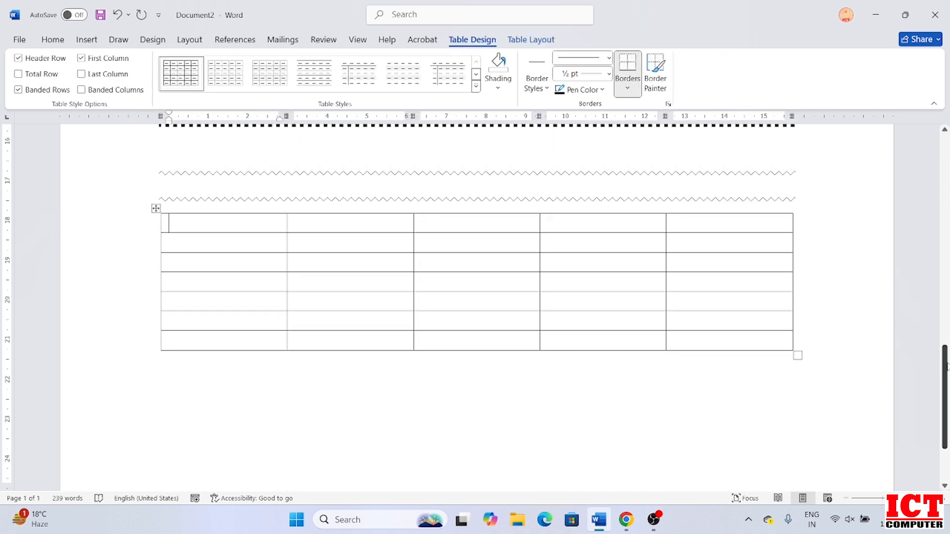
{"action": "key", "text": "ctrl+z"}
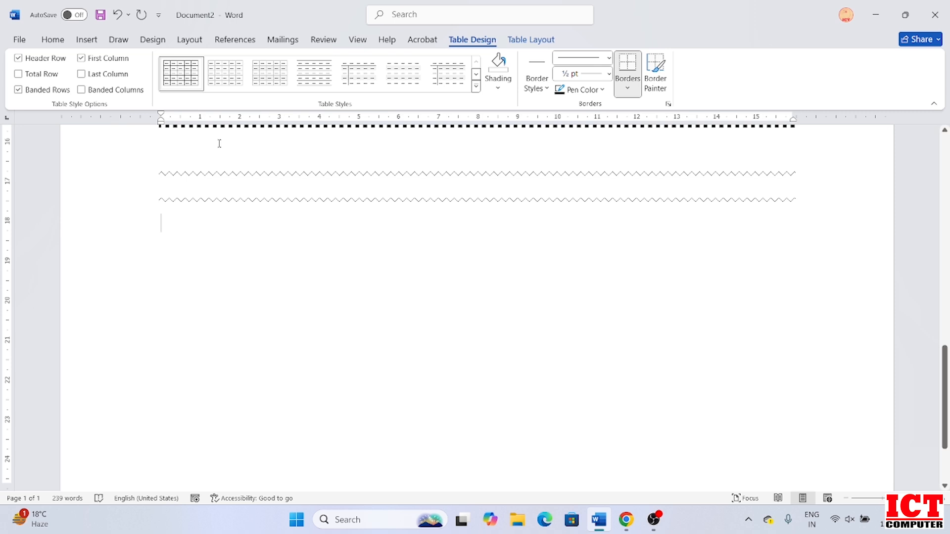
Auto-create a three-column table below the wavy borders from a +Tab+Tab+Tab+ row.
{"action": "left_click", "coordinate": [53, 40]}
{"action": "left_click", "coordinate": [193, 259]}
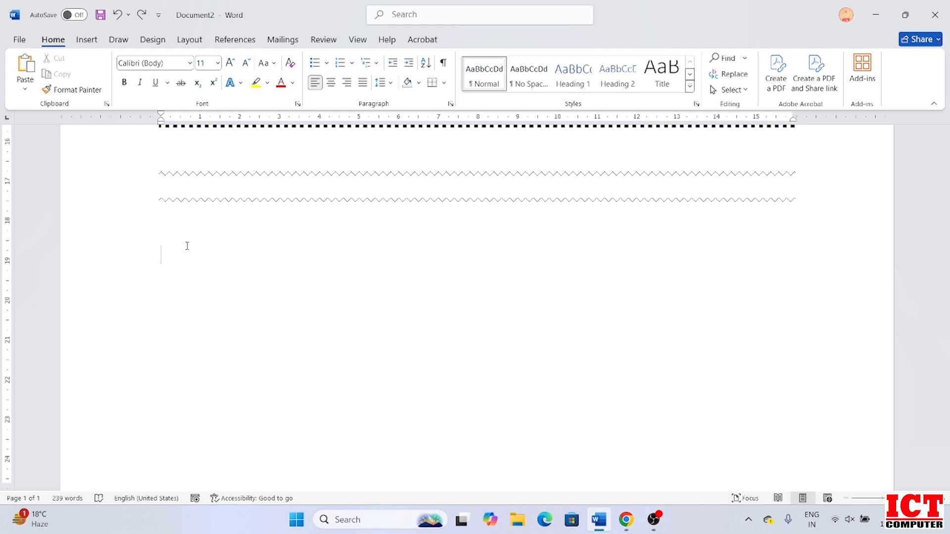
{"action": "type", "text": "+"}
{"action": "key", "text": "Tab"}
{"action": "type", "text": "+"}
{"action": "key", "text": "Tab"}
{"action": "type", "text": "+"}
{"action": "key", "text": "Tab"}
{"action": "type", "text": "+"}
{"action": "key", "text": "Return"}
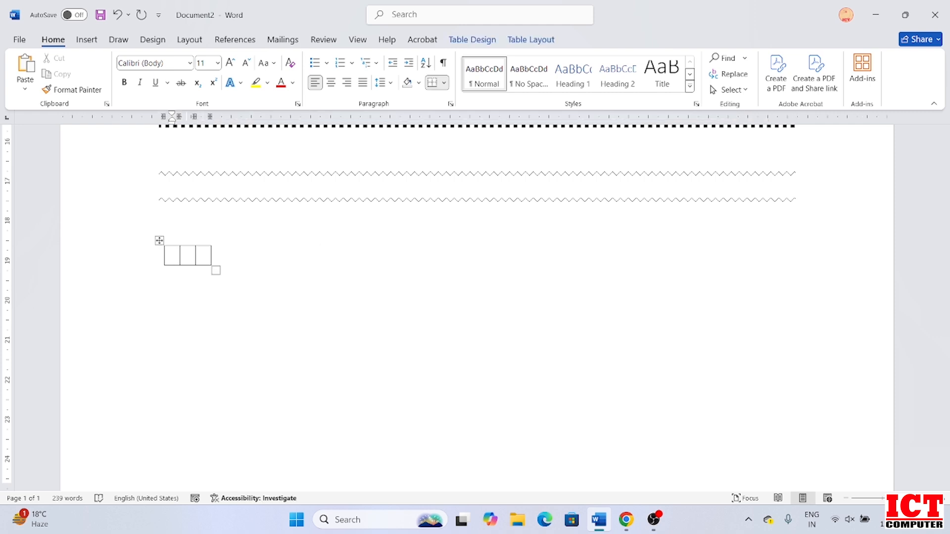
Extend the table to eight rows, then move to the line below it.
{"action": "key", "text": "Tab"}
{"action": "key", "text": "Tab"}
{"action": "key", "text": "Tab"}
{"action": "key", "text": "Tab"}
{"action": "key", "text": "Tab"}
{"action": "key", "text": "Tab"}
{"action": "key", "text": "Tab"}
{"action": "key", "text": "Tab"}
{"action": "key", "text": "Tab"}
{"action": "key", "text": "Tab"}
{"action": "key", "text": "Tab"}
{"action": "key", "text": "Tab"}
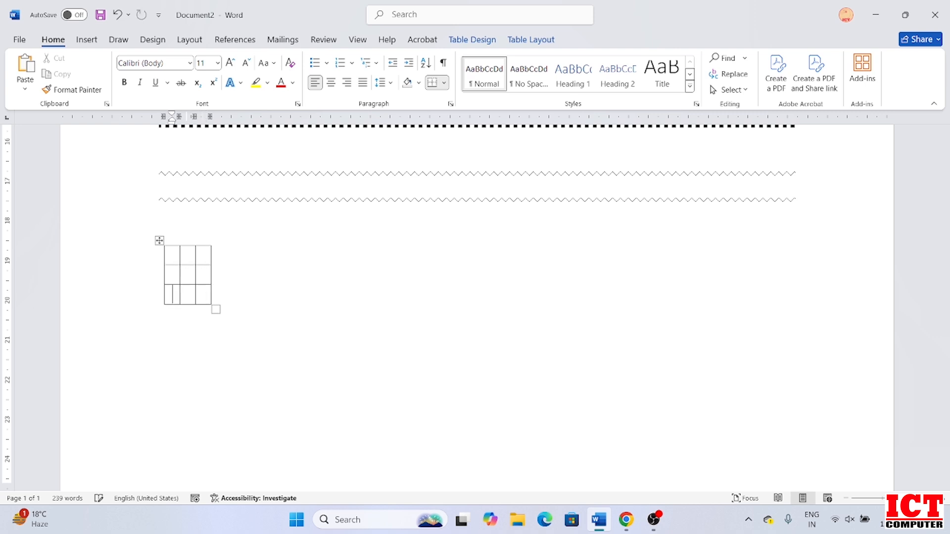
{"action": "key", "text": "Tab"}
{"action": "key", "text": "Tab"}
{"action": "key", "text": "Tab"}
{"action": "key", "text": "Tab"}
{"action": "key", "text": "Tab"}
{"action": "key", "text": "Tab"}
{"action": "key", "text": "Tab"}
{"action": "key", "text": "Tab"}
{"action": "key", "text": "Tab"}
{"action": "key", "text": "Tab"}
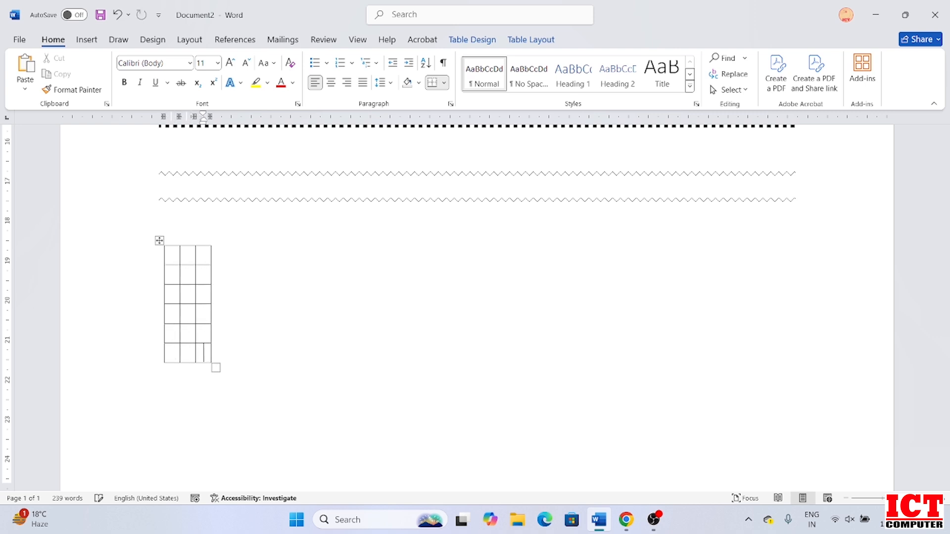
{"action": "key", "text": "Tab"}
{"action": "key", "text": "Tab"}
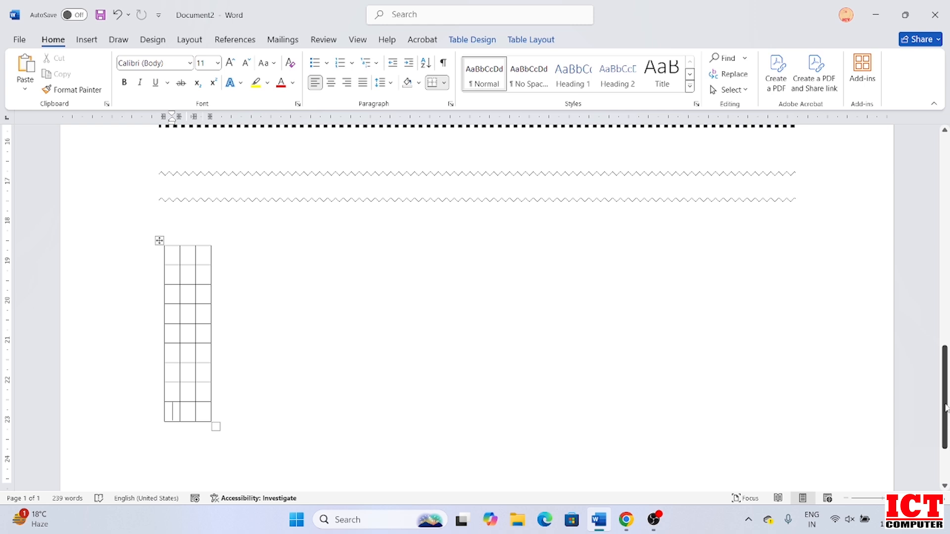
{"action": "scroll", "coordinate": [947, 425], "scroll_direction": "down", "scroll_amount": 2}
{"action": "scroll", "coordinate": [948, 425], "scroll_direction": "down", "scroll_amount": 1}
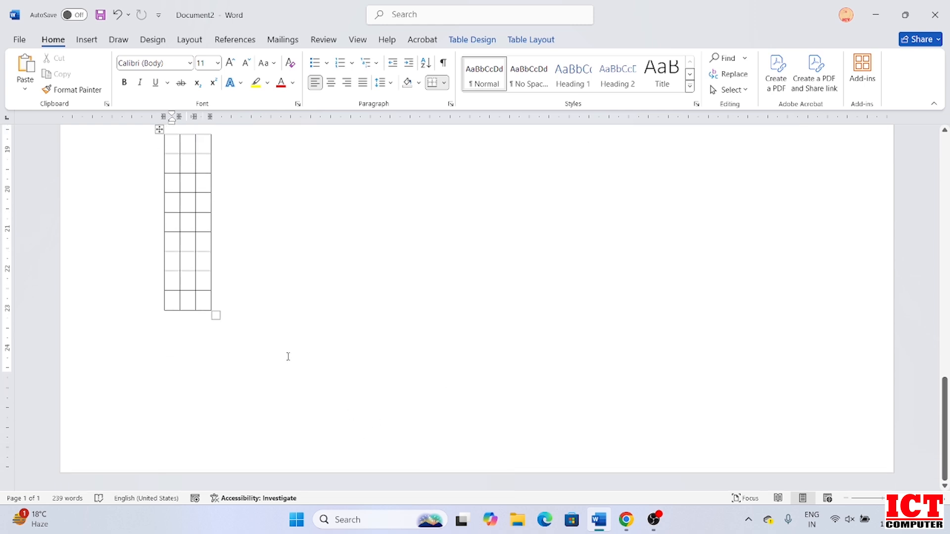
{"action": "left_click", "coordinate": [263, 321]}
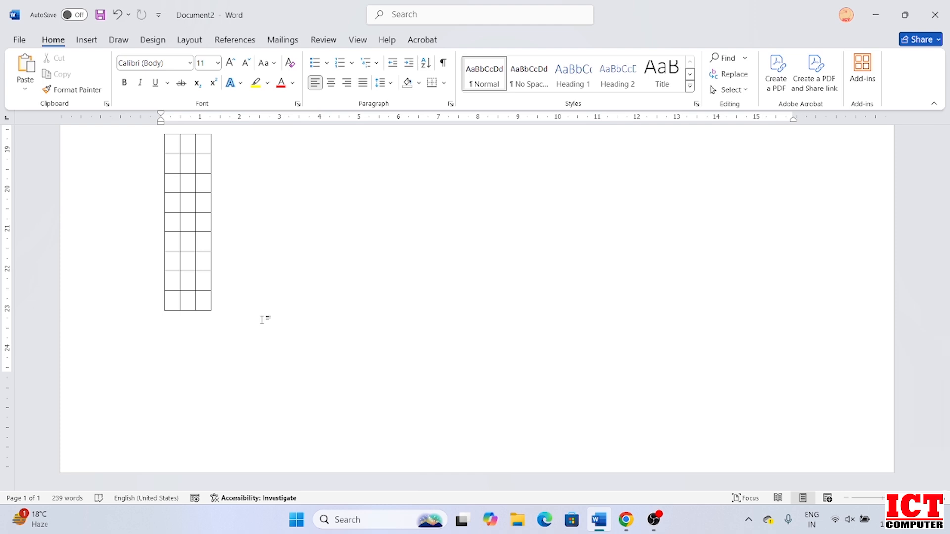
Insert a page break after the table and type =RAND(2,6) on page 2.
{"action": "key", "text": "ctrl+Return"}
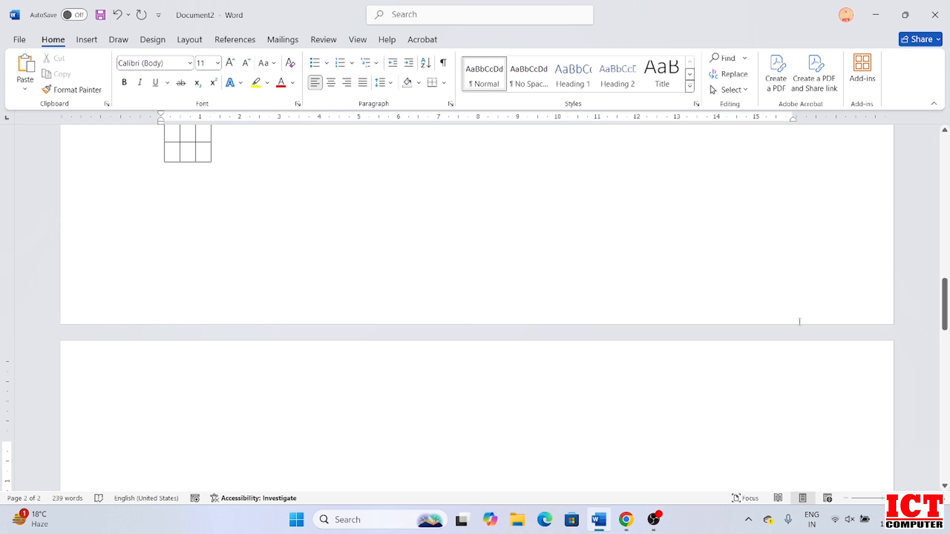
{"action": "left_click_drag", "start_coordinate": [945, 315], "coordinate": [945, 328]}
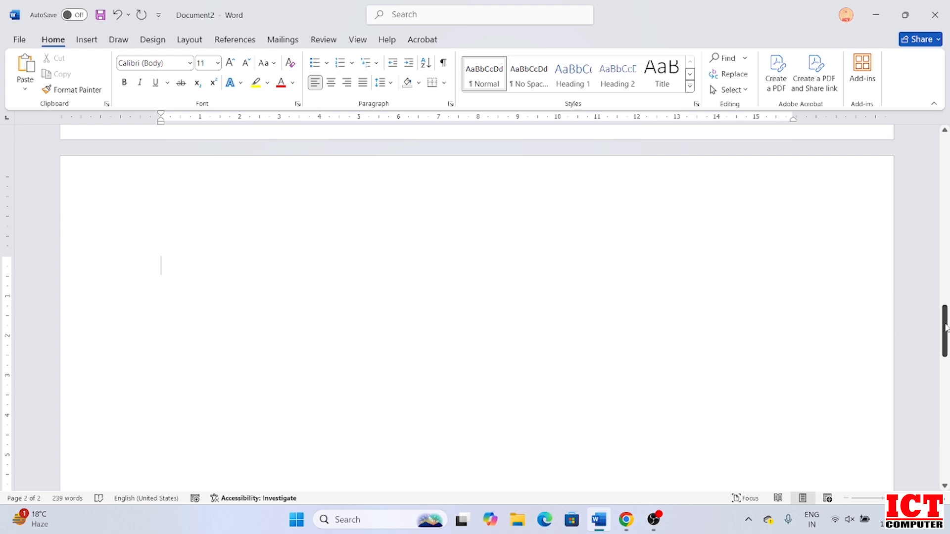
{"action": "type", "text": "=RAND(2,6"}
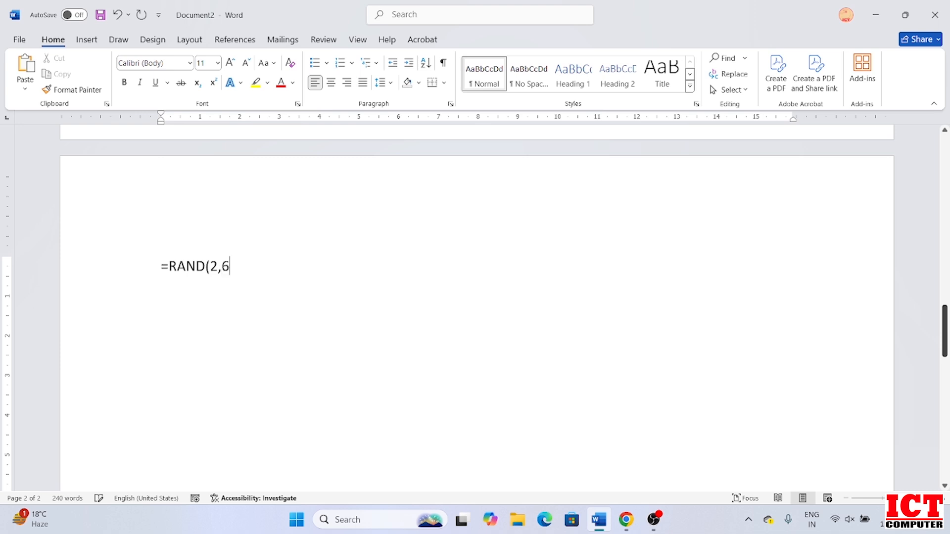
{"action": "type", "text": ")"}
Expand =RAND(2,6) into sample paragraphs and place the caret on the line below.
{"action": "key", "text": "Return"}
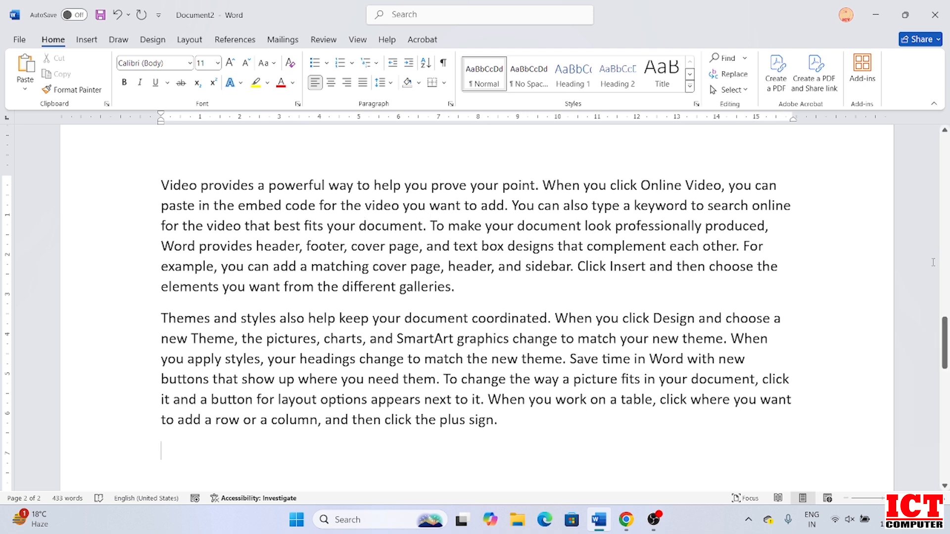
{"action": "left_click_drag", "start_coordinate": [946, 348], "coordinate": [945, 388]}
{"action": "left_click", "coordinate": [315, 267]}
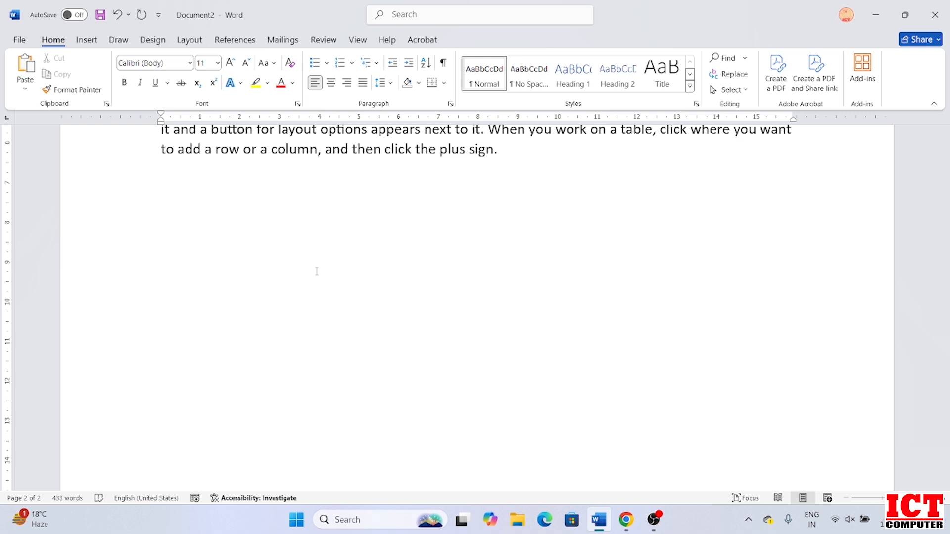
Type numbers 1 to 9 separated by tabs, then a full name in capitals below.
{"action": "type", "text": "1\t2\t3\t4\t5\t6\t7\t8\t9"}
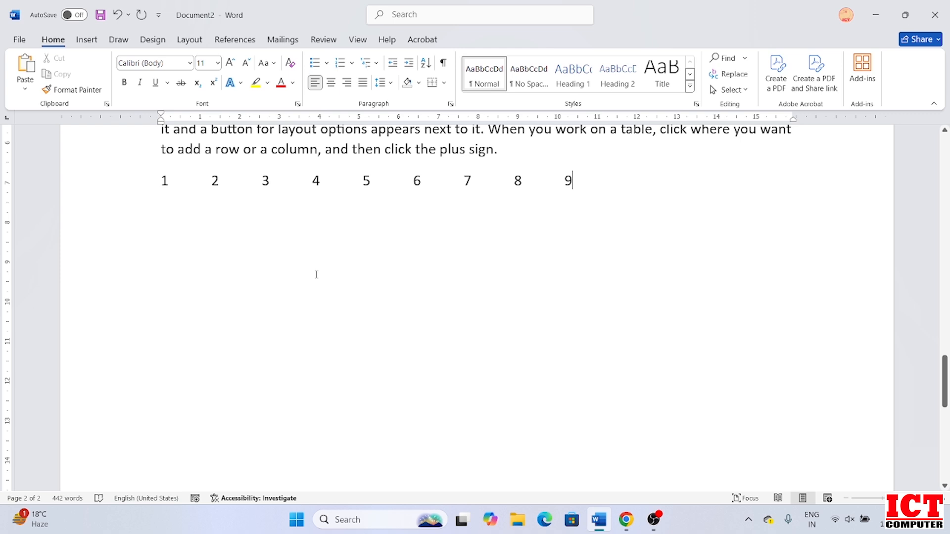
{"action": "key", "text": "Return"}
{"action": "key", "text": "Return"}
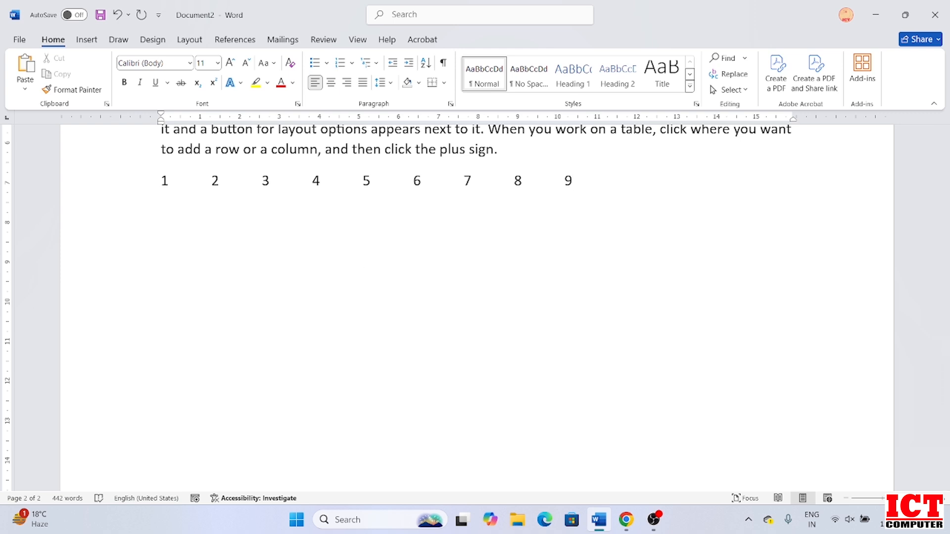
{"action": "key", "text": "Tab"}
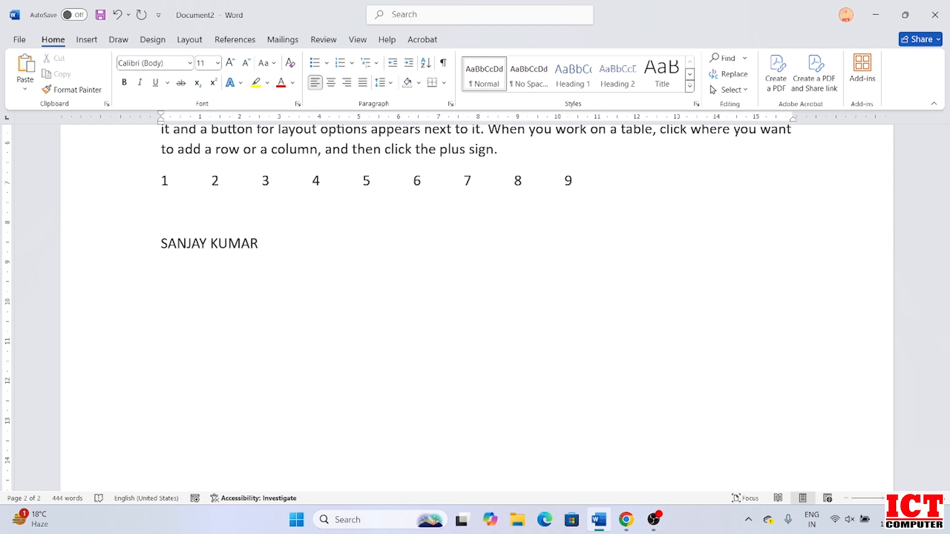
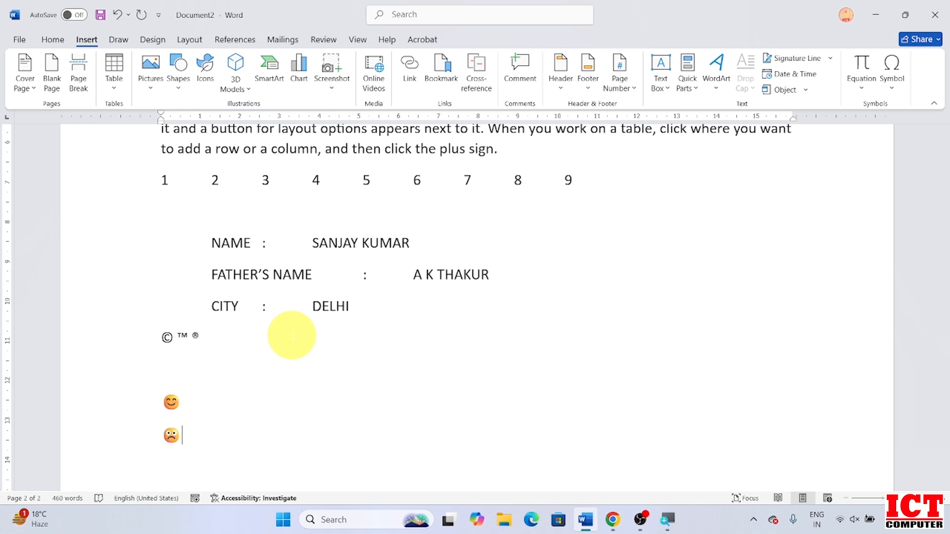
Add a neutral-face emoji by typing :| on a new line below the sad emoji.
{"action": "key", "text": "Return"}
{"action": "type", "text": ":|"}
{"action": "left_click_drag", "start_coordinate": [945, 375], "coordinate": [945, 401]}
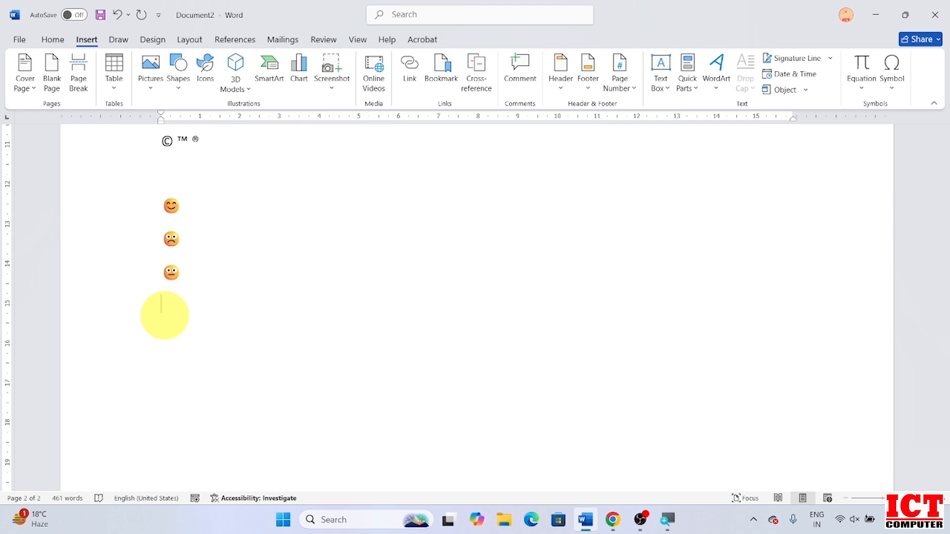
Start an auto-numbered list of MONITOR, CUP, KEYBOARD and MOUSE, then return to MONITOR.
{"action": "type", "text": "1."}
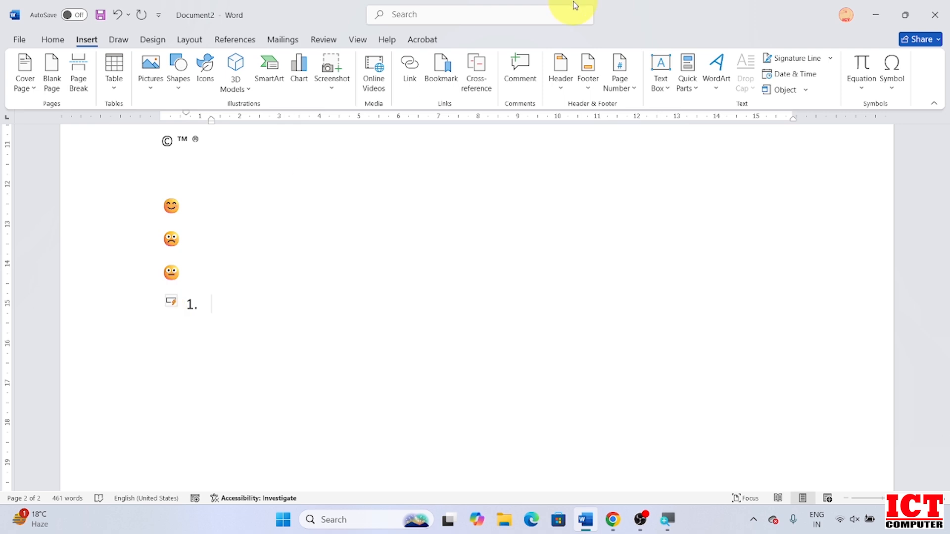
{"action": "type", "text": "MO"}
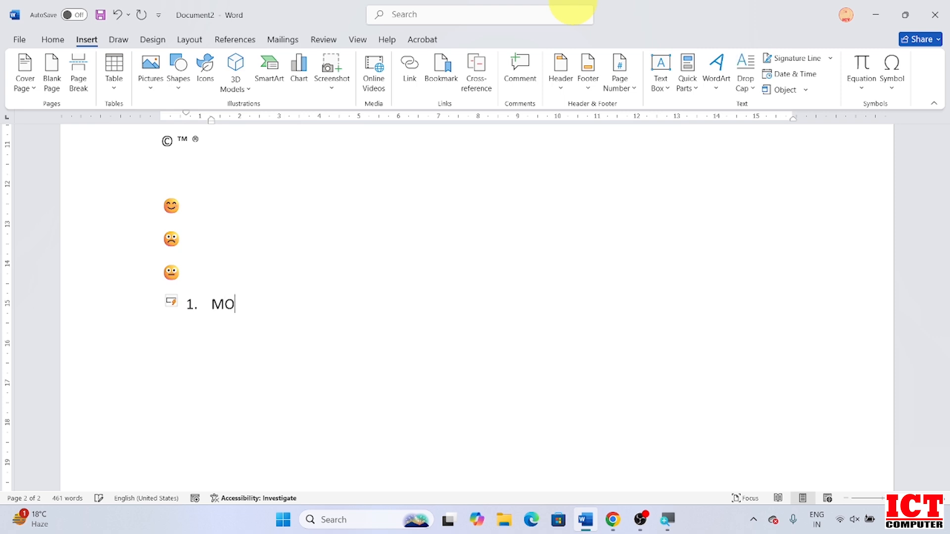
{"action": "type", "text": "NITOR"}
{"action": "key", "text": "Return"}
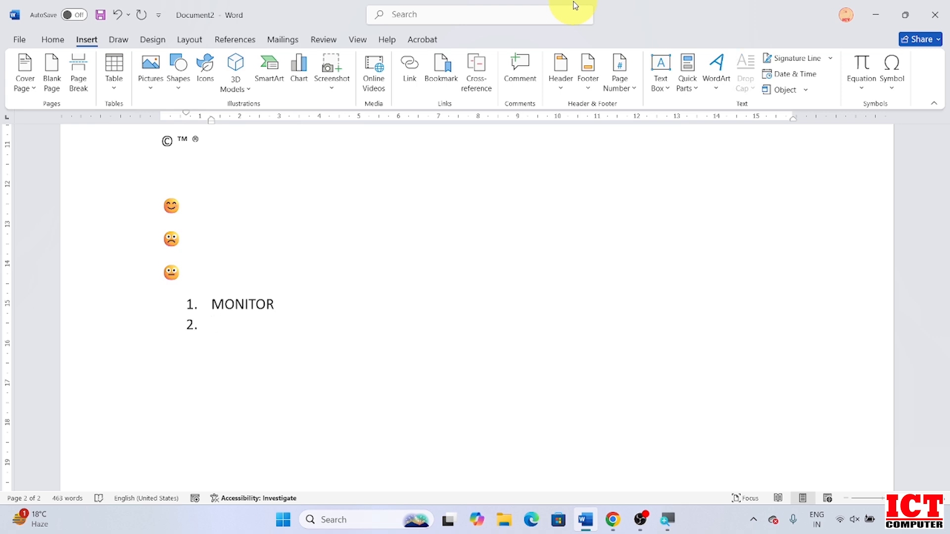
{"action": "type", "text": "CUP"}
{"action": "key", "text": "Return"}
{"action": "type", "text": "KEYBOARD"}
{"action": "key", "text": "Return"}
{"action": "type", "text": "MOUSE"}
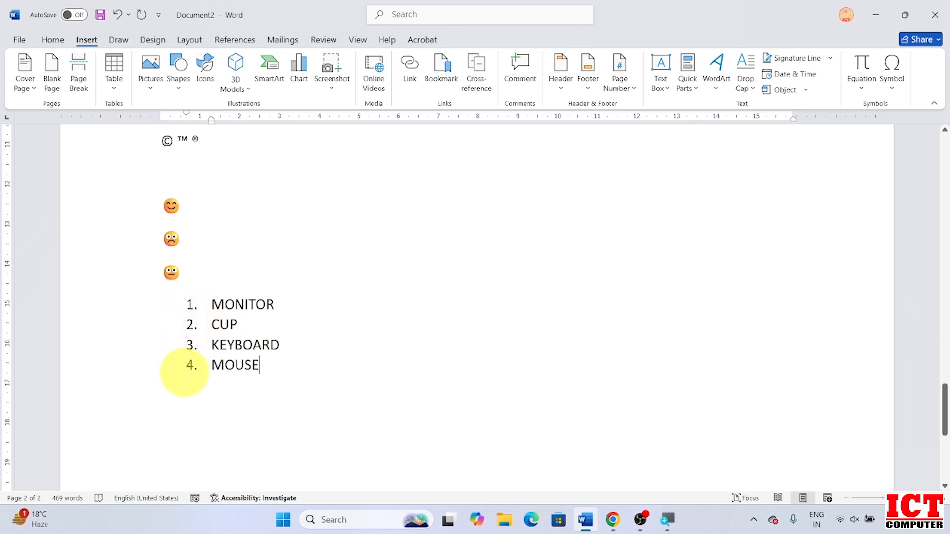
{"action": "left_click", "coordinate": [276, 303]}
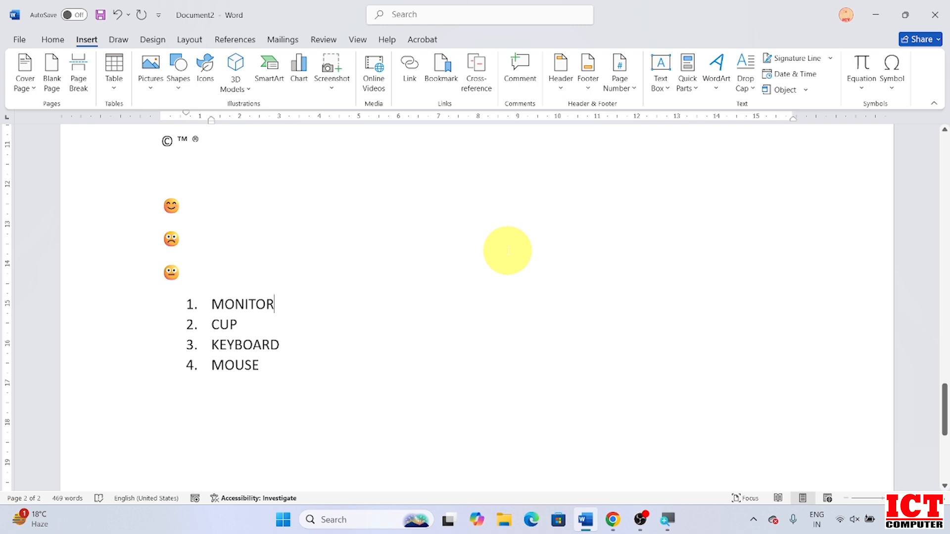
Add sub-items CRT, ALOG MONITOR and COLOR indented under MONITOR.
{"action": "key", "text": "Return"}
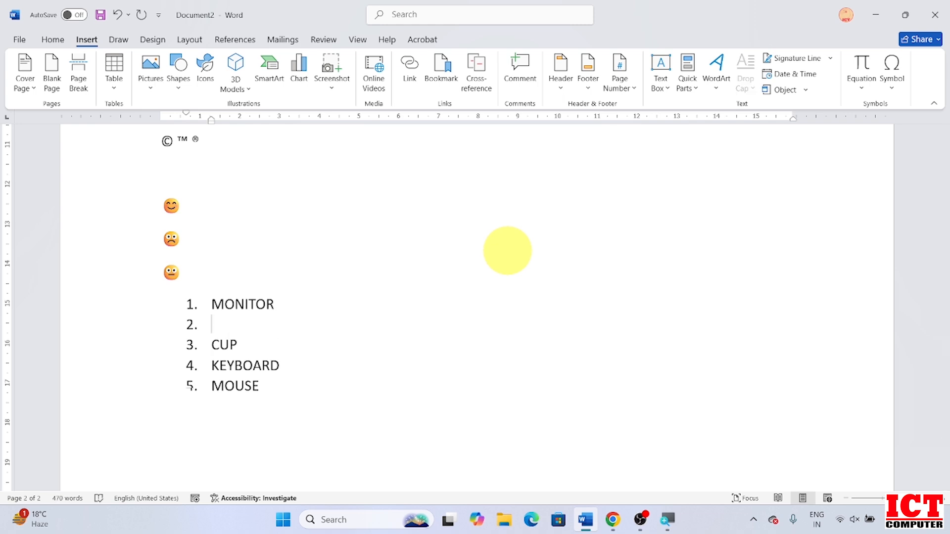
{"action": "key", "text": "Tab"}
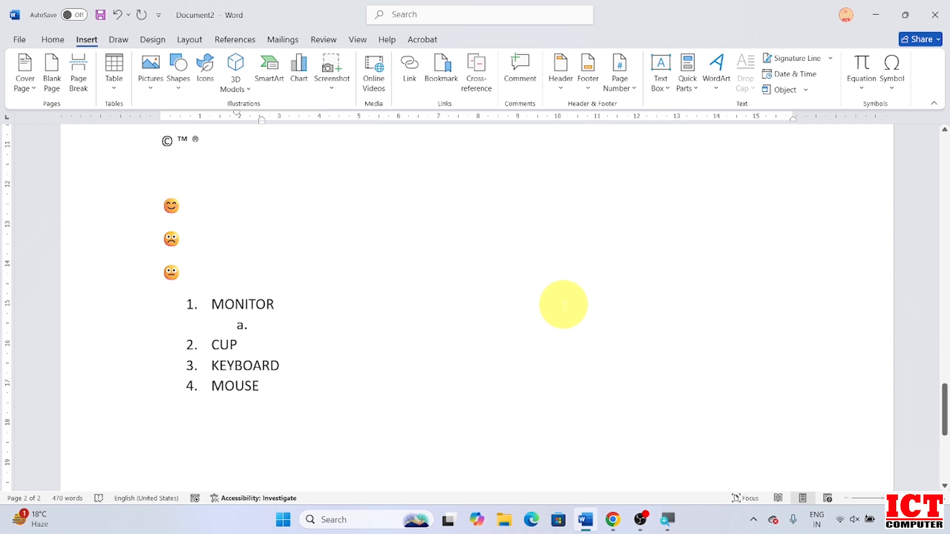
{"action": "type", "text": "CRT"}
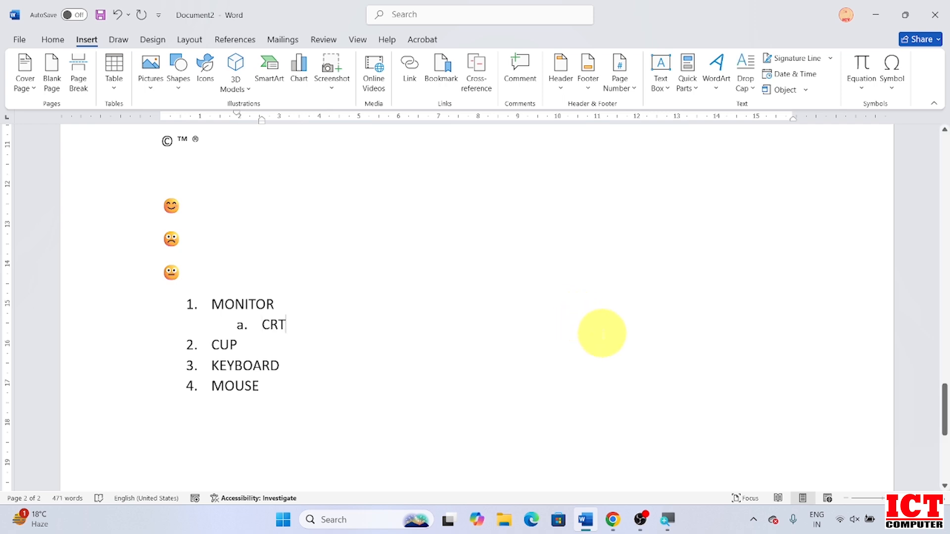
{"action": "key", "text": "Return"}
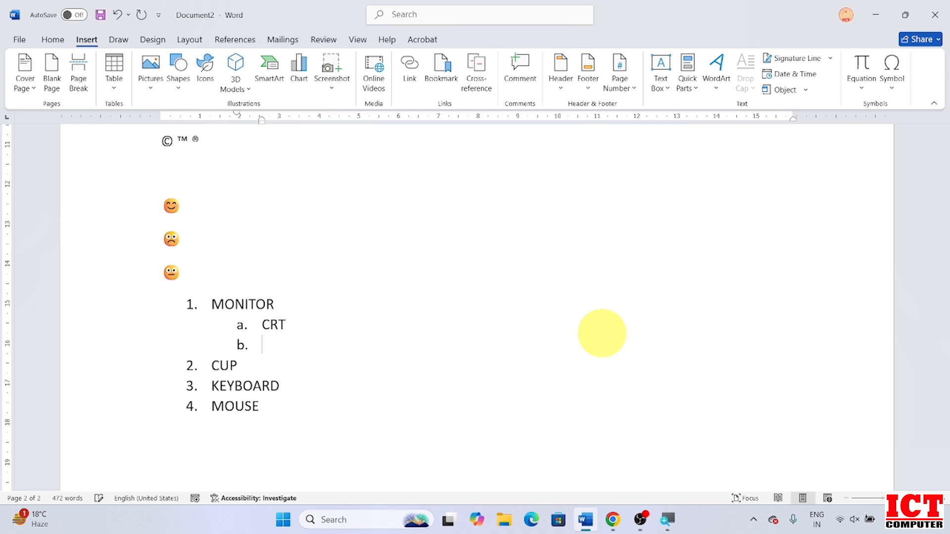
{"action": "type", "text": "ALO"}
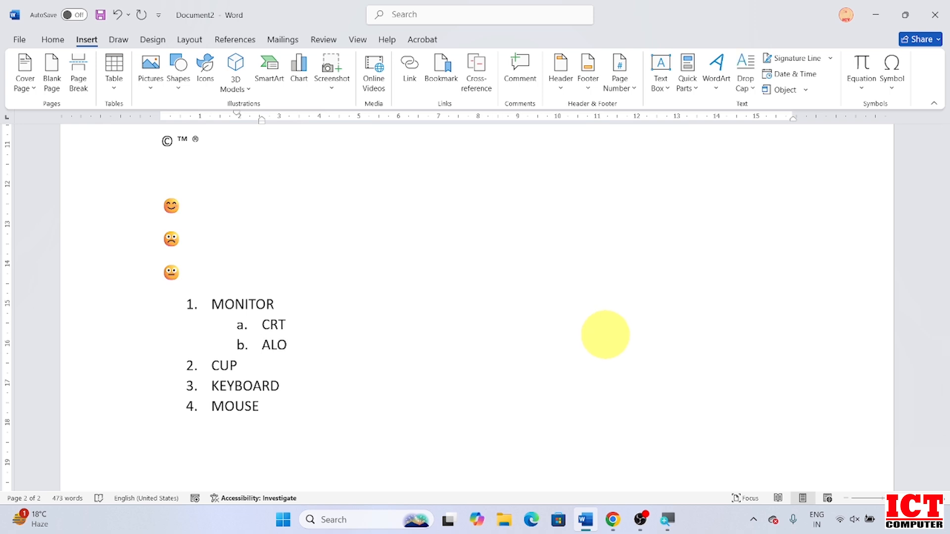
{"action": "type", "text": "G MONITOR"}
{"action": "key", "text": "Return"}
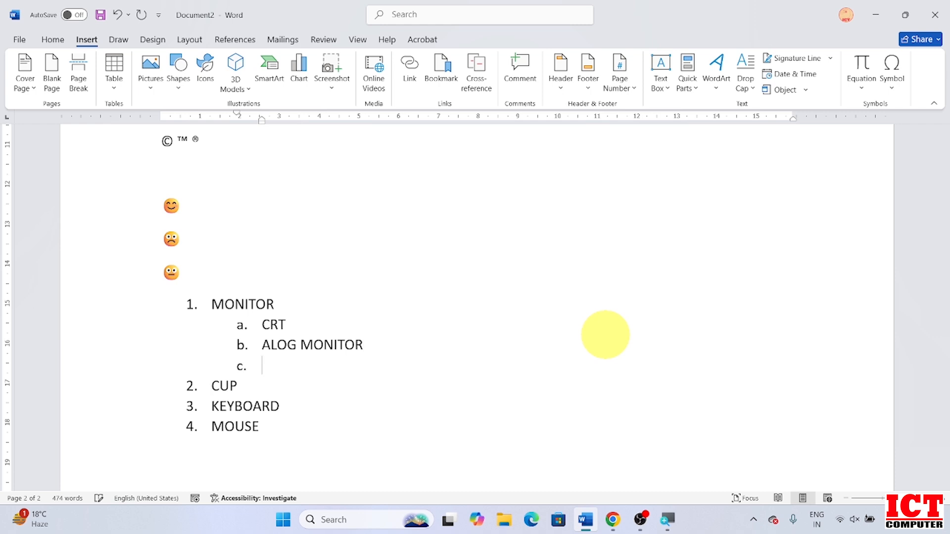
{"action": "type", "text": "COLOR"}
Nest NORMAL and DIGITAL under COLOR and start a third sub-item iii.
{"action": "key", "text": "Return"}
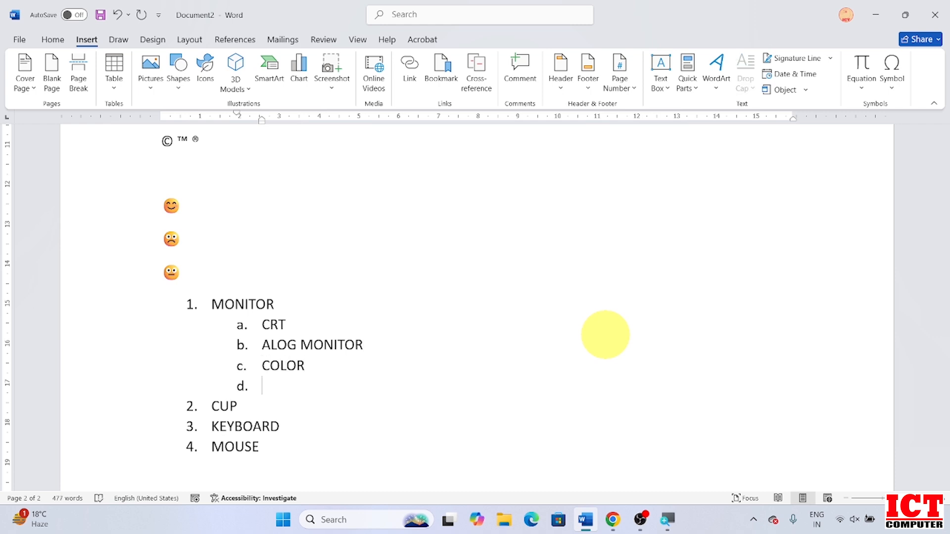
{"action": "key", "text": "BackSpace"}
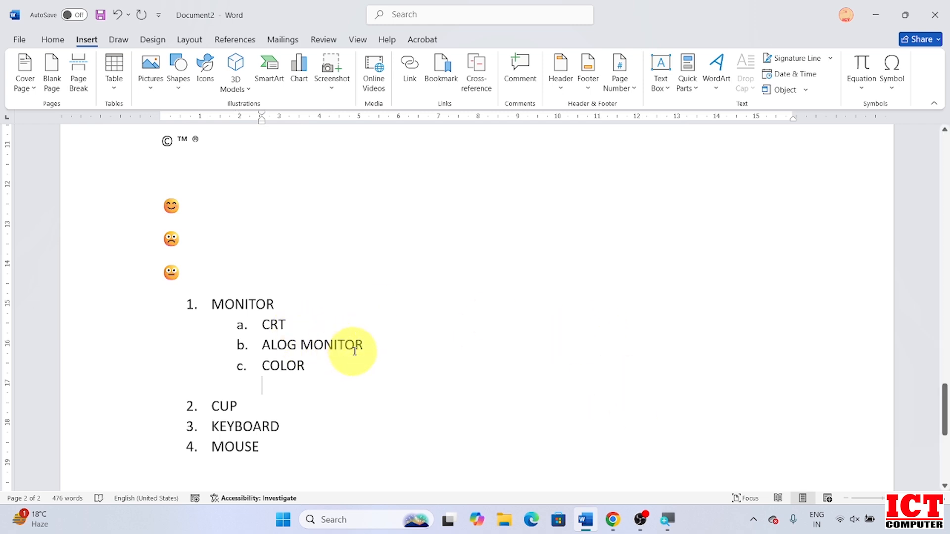
{"action": "left_click", "coordinate": [310, 366]}
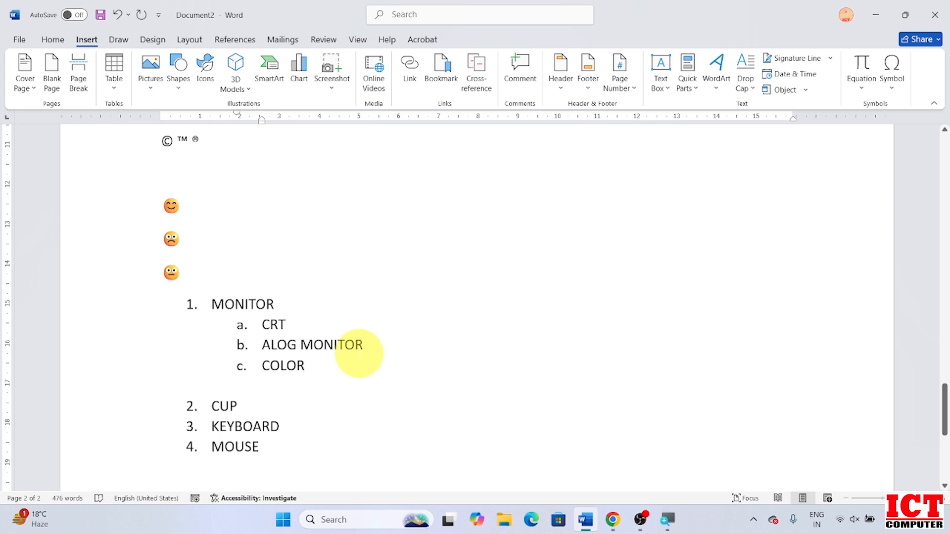
{"action": "key", "text": "Return"}
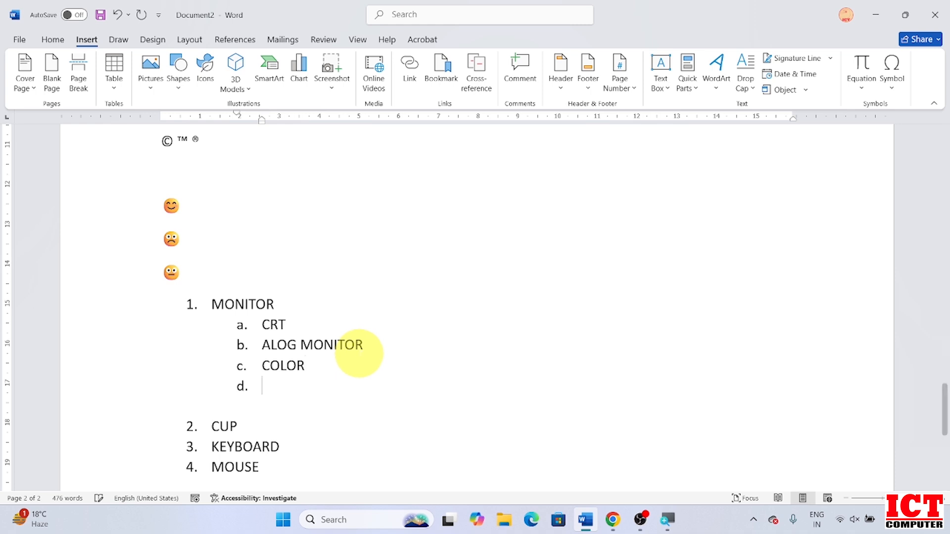
{"action": "key", "text": "Tab"}
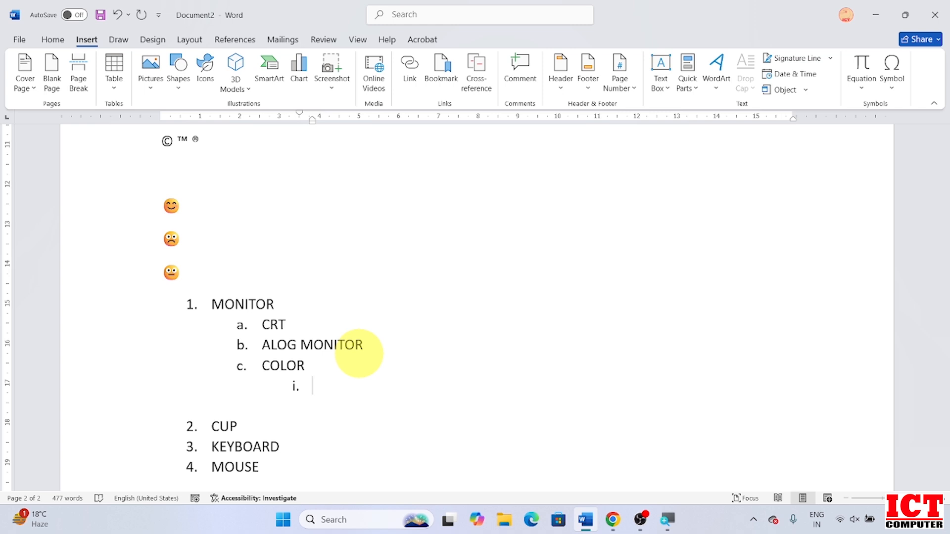
{"action": "type", "text": "NORMAL"}
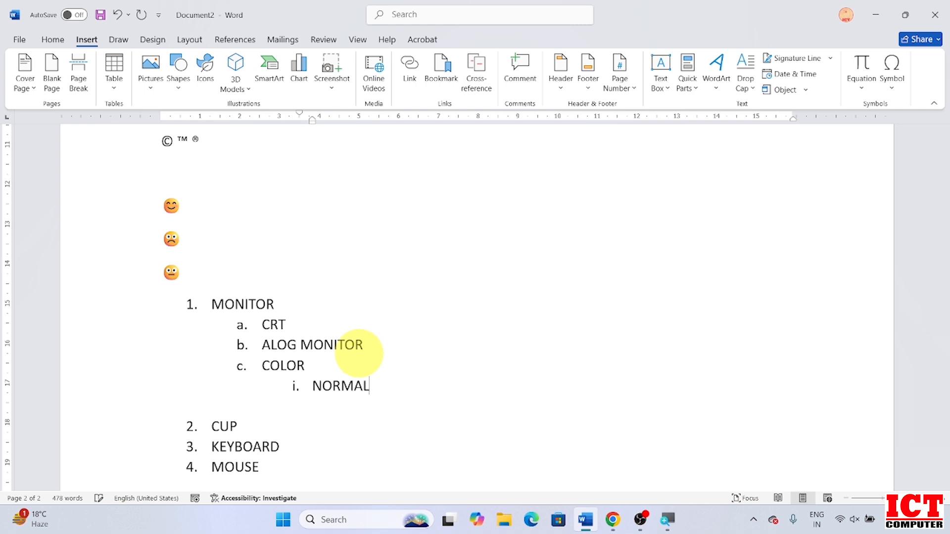
{"action": "key", "text": "Return"}
{"action": "type", "text": "D"}
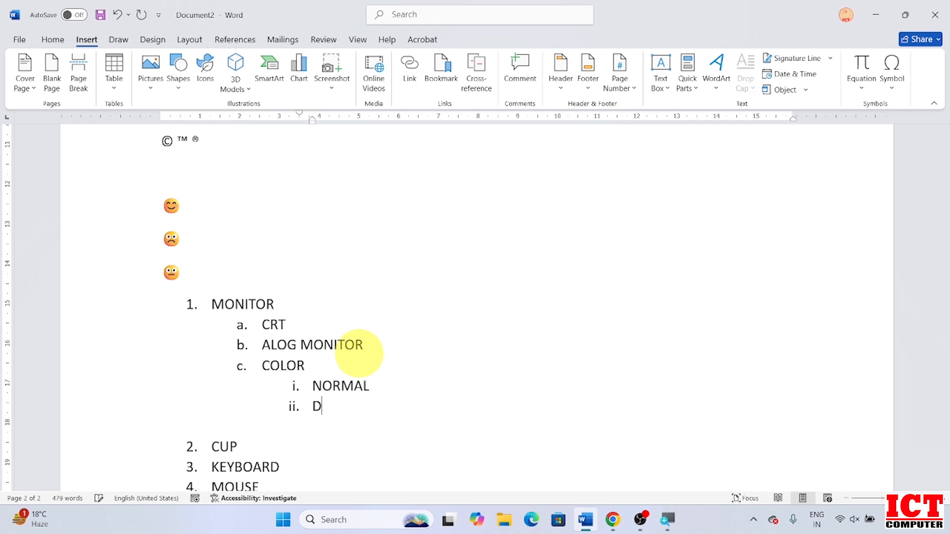
{"action": "type", "text": "IGITAL"}
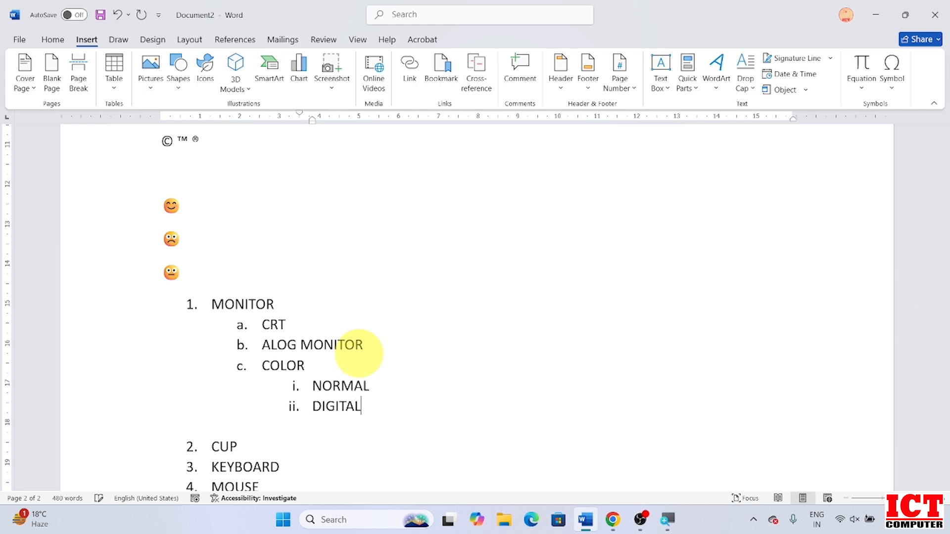
{"action": "key", "text": "Return"}
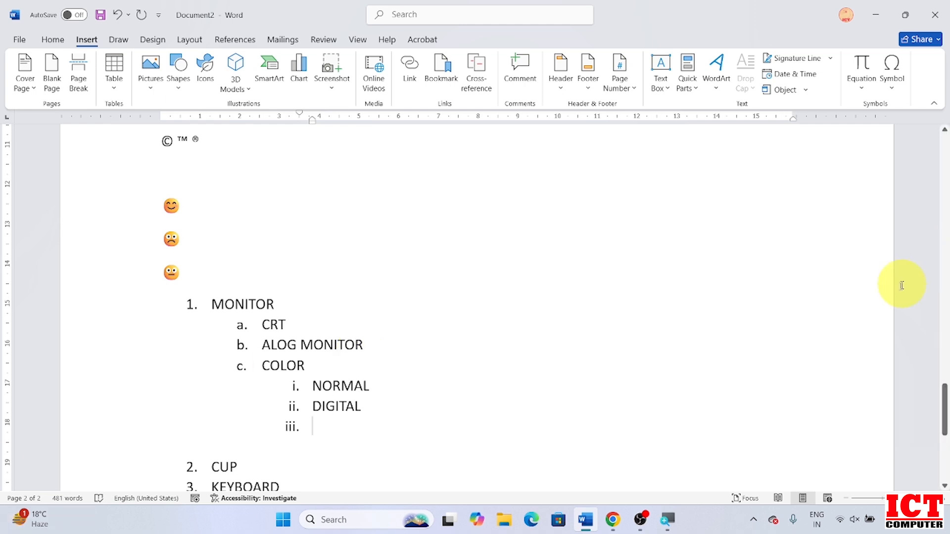
{"action": "left_click_drag", "start_coordinate": [945, 403], "coordinate": [946, 445]}
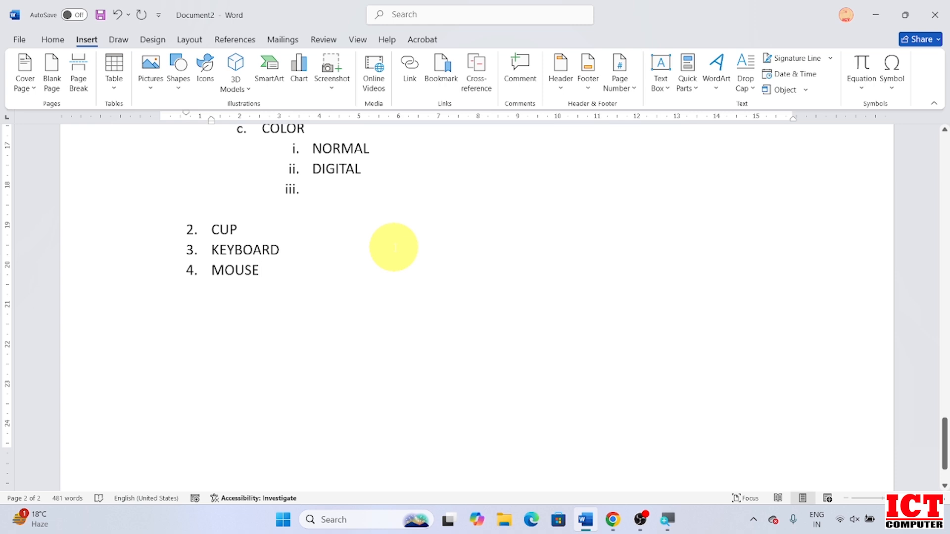
Place the caret on a plain unnumbered line below MOUSE.
{"action": "key", "text": "Return"}
{"action": "key", "text": "Return"}
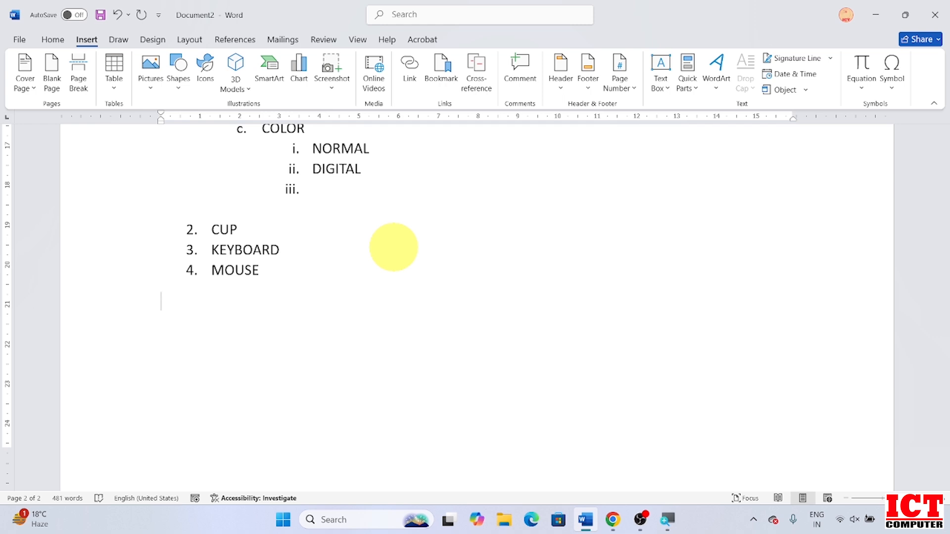
{"action": "key", "text": "super+s"}
{"action": "left_click", "coordinate": [240, 292]}
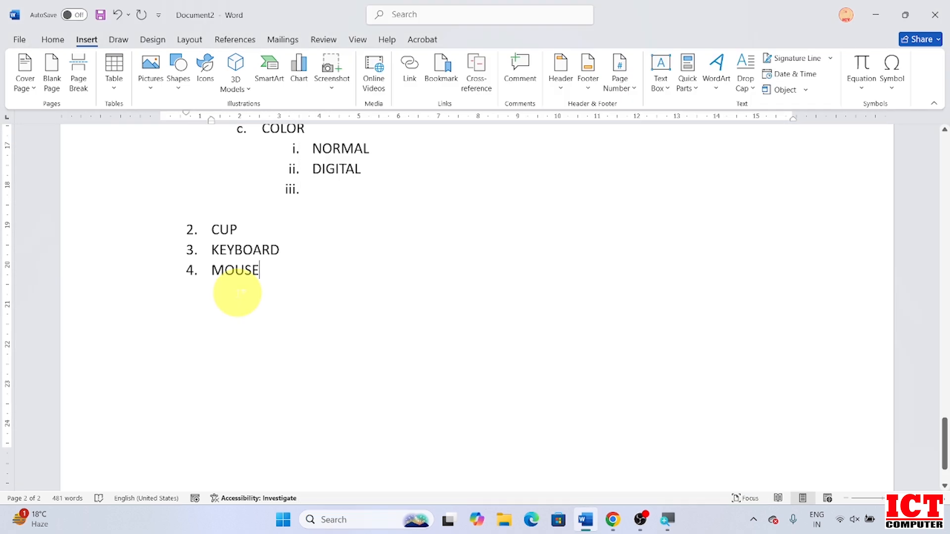
{"action": "left_click", "coordinate": [240, 292]}
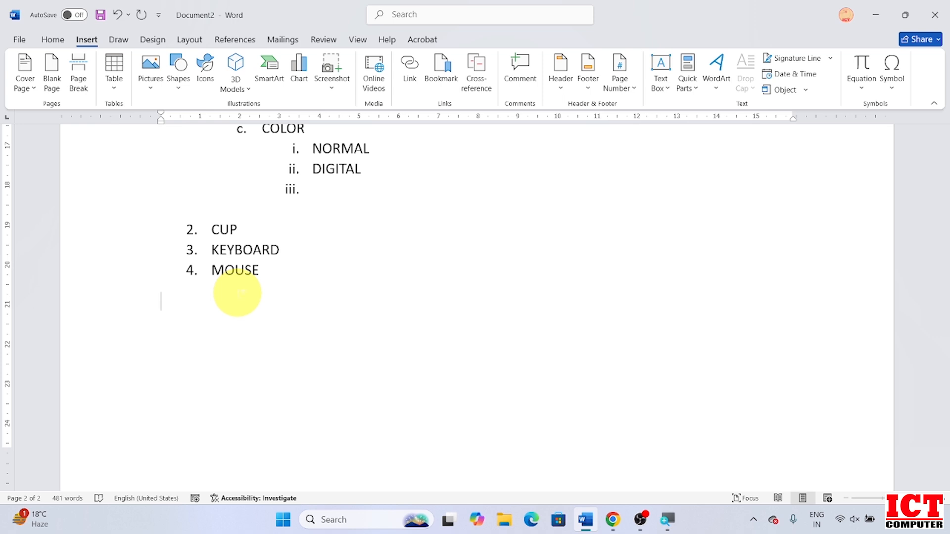
{"action": "key", "text": "super+s"}
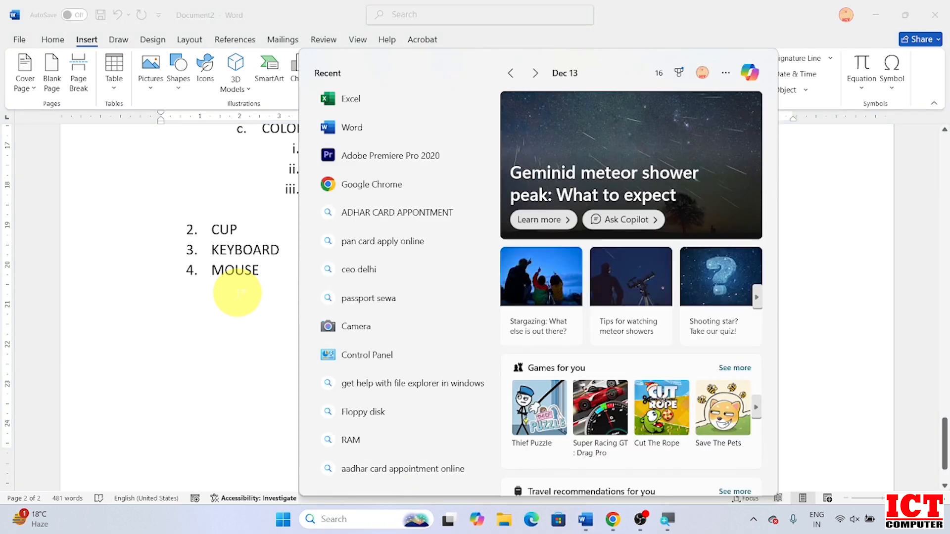
{"action": "key", "text": "Escape"}
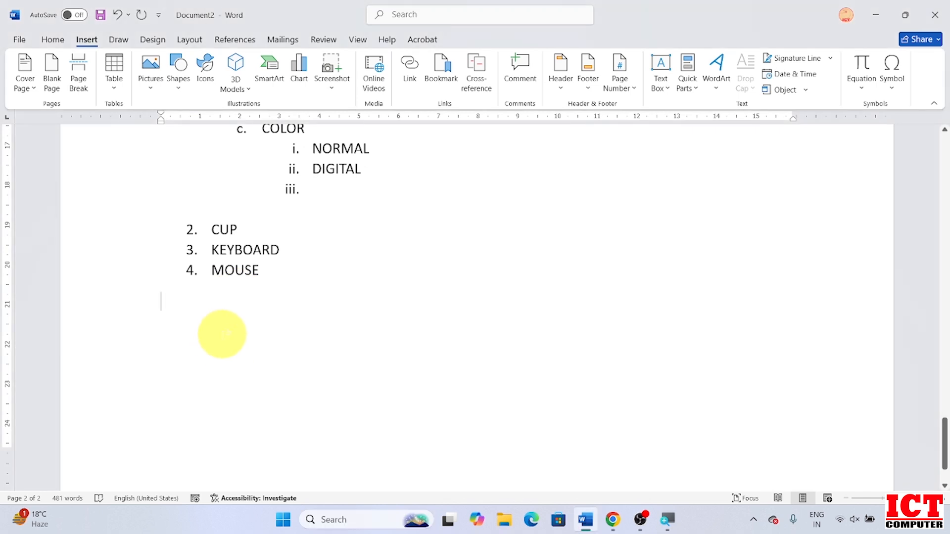
Insert a field code containing the formula =5+10*2*2+10.
{"action": "key", "text": "ctrl+F9"}
{"action": "type", "text": "="}
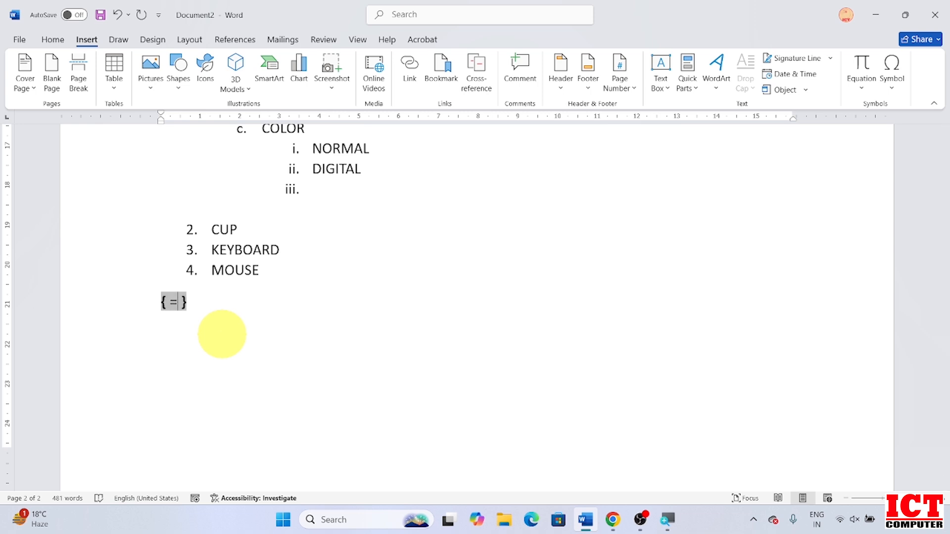
{"action": "type", "text": "5"}
{"action": "type", "text": "+10*"}
{"action": "type", "text": "2"}
{"action": "type", "text": "*2"}
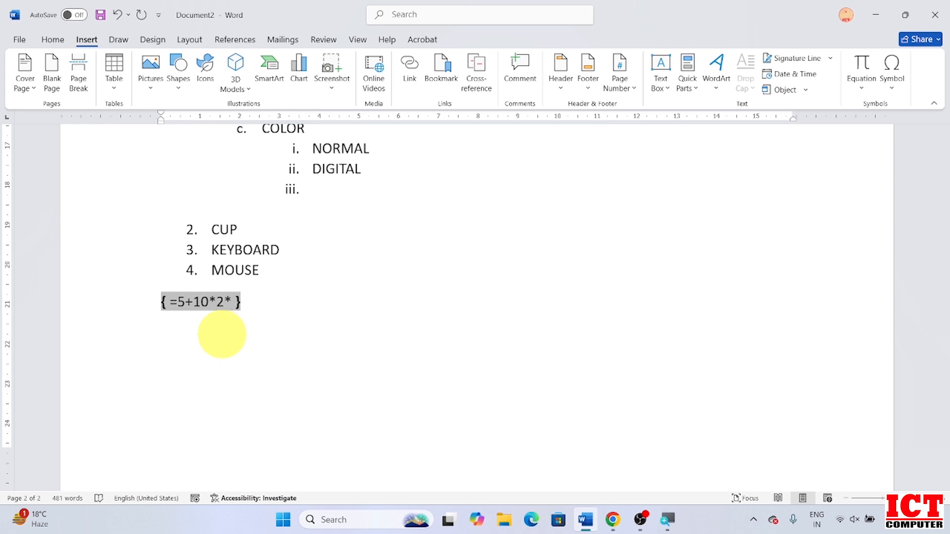
{"action": "type", "text": "0"}
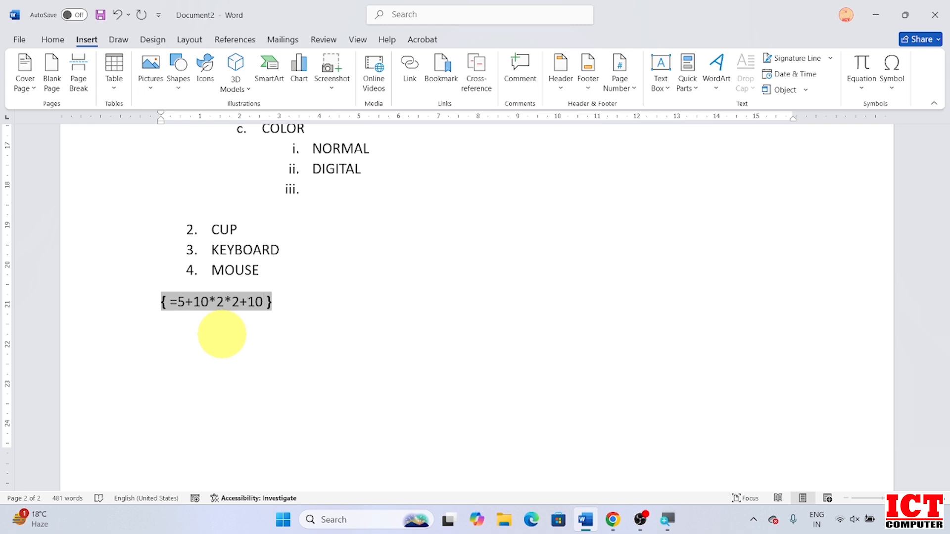
{"action": "key", "text": "super+s"}
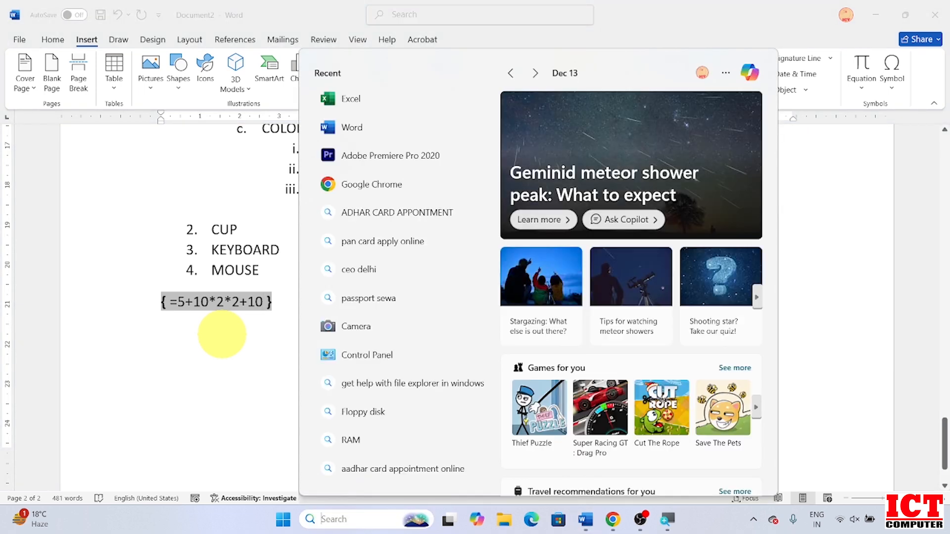
{"action": "left_click", "coordinate": [271, 304]}
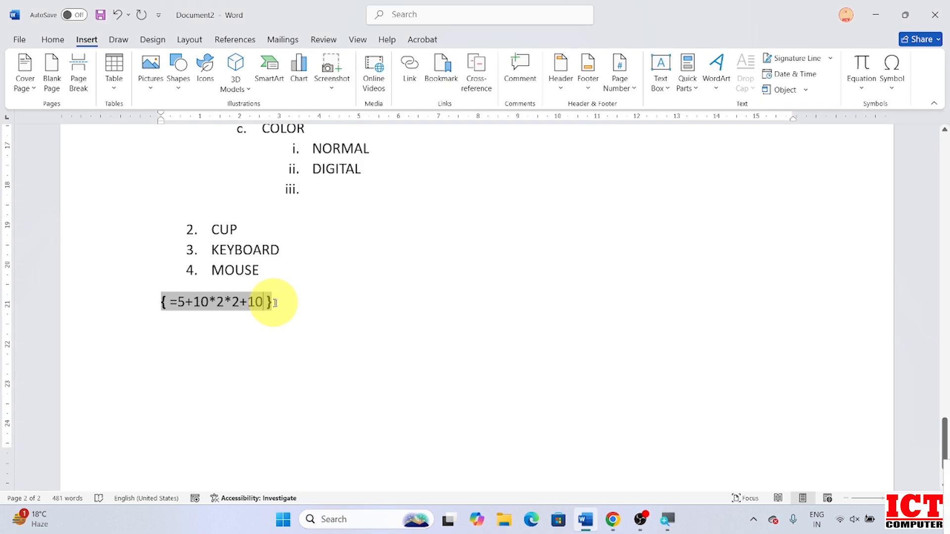
Update the field so it shows 55 and start a new line below it.
{"action": "key", "text": "F9"}
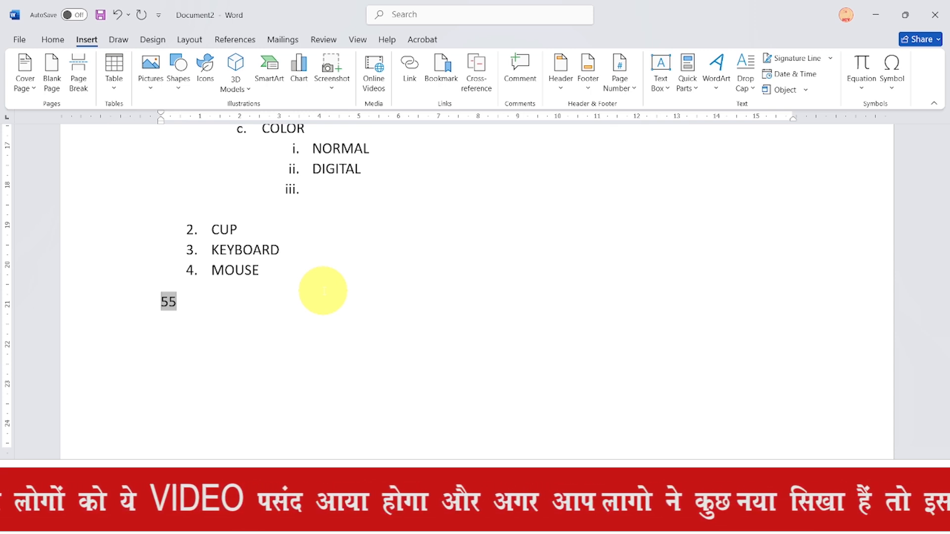
{"action": "left_click", "coordinate": [367, 316]}
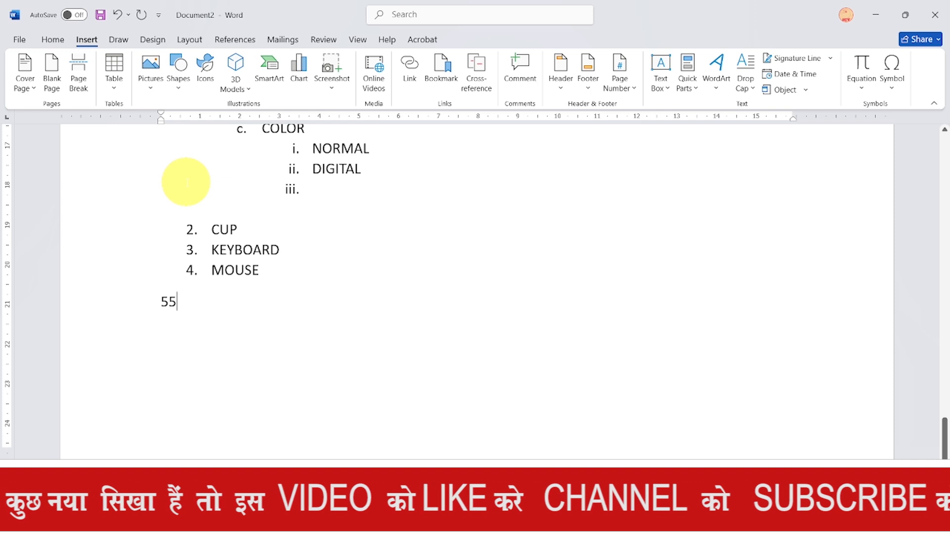
{"action": "key", "text": "Return"}
{"action": "key", "text": "Return"}
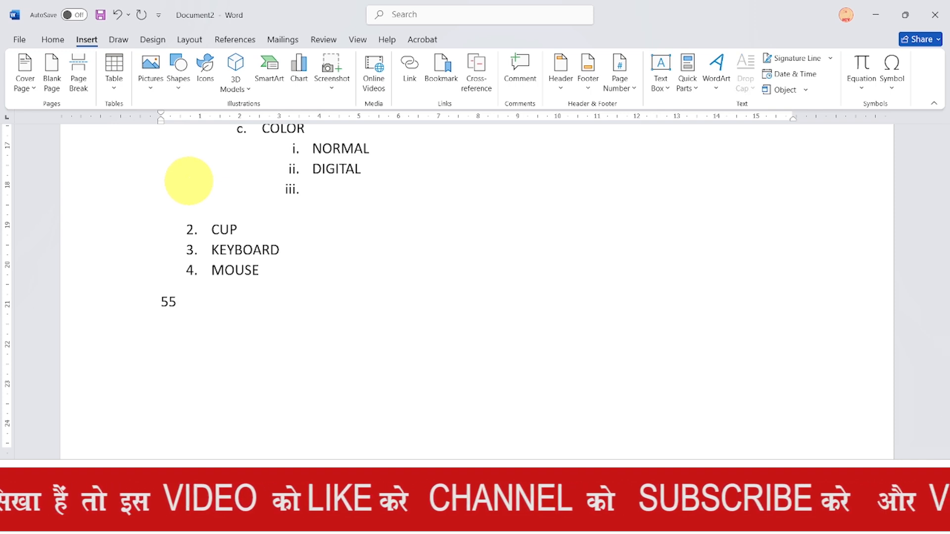
Switch to the Home tab, then collapse and restore the ribbon.
{"action": "left_click", "coordinate": [54, 39]}
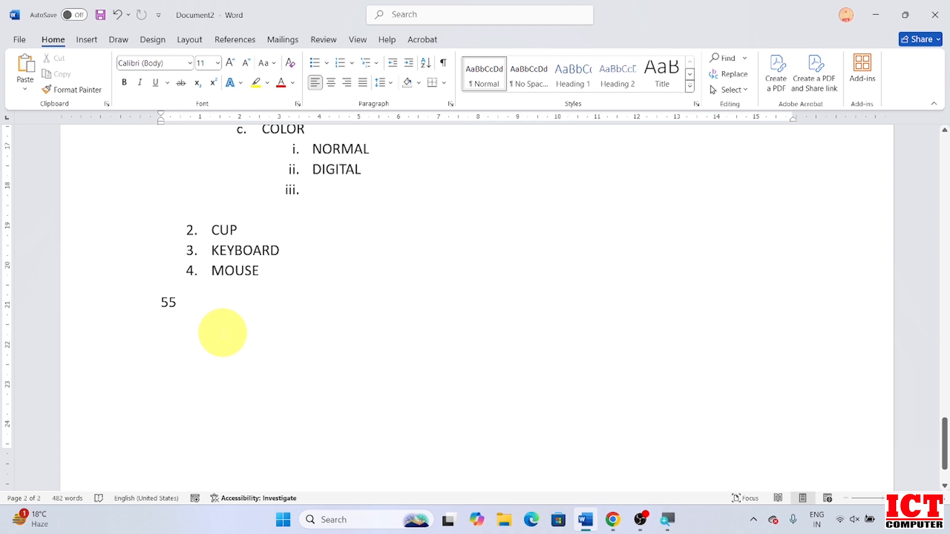
{"action": "key", "text": "ctrl+F1"}
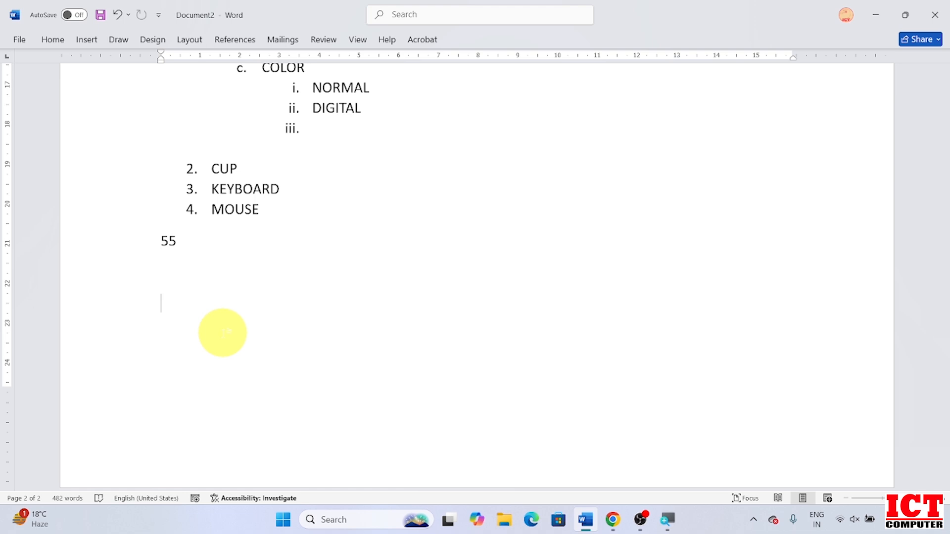
{"action": "key", "text": "ctrl+F1"}
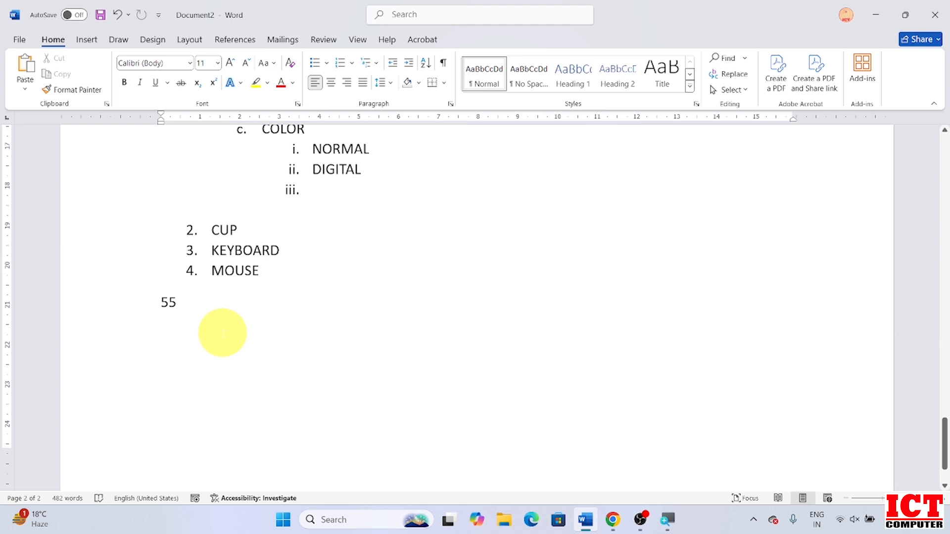